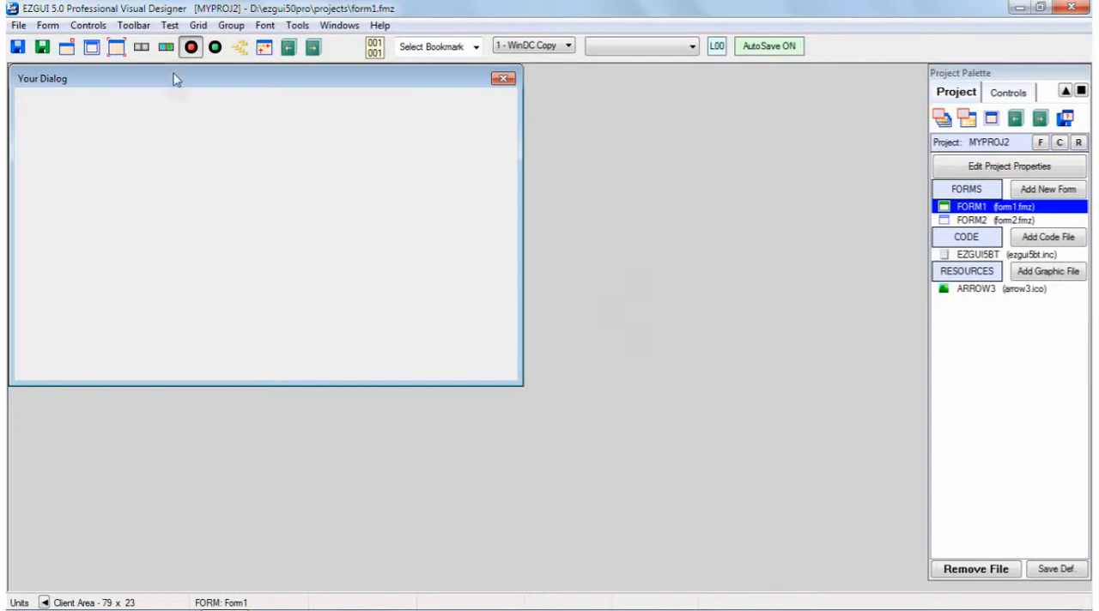
Draw two combo boxes side by side on Form1, about 32 by 14.25 units and about 33.5 by 14.5 units
click(1002, 96)
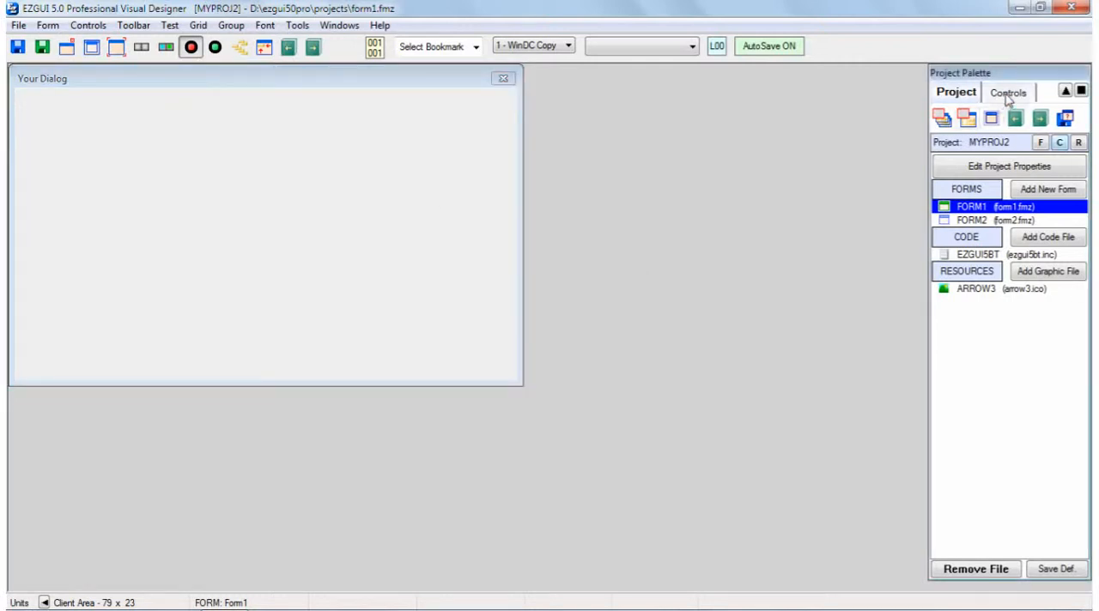
click(1003, 96)
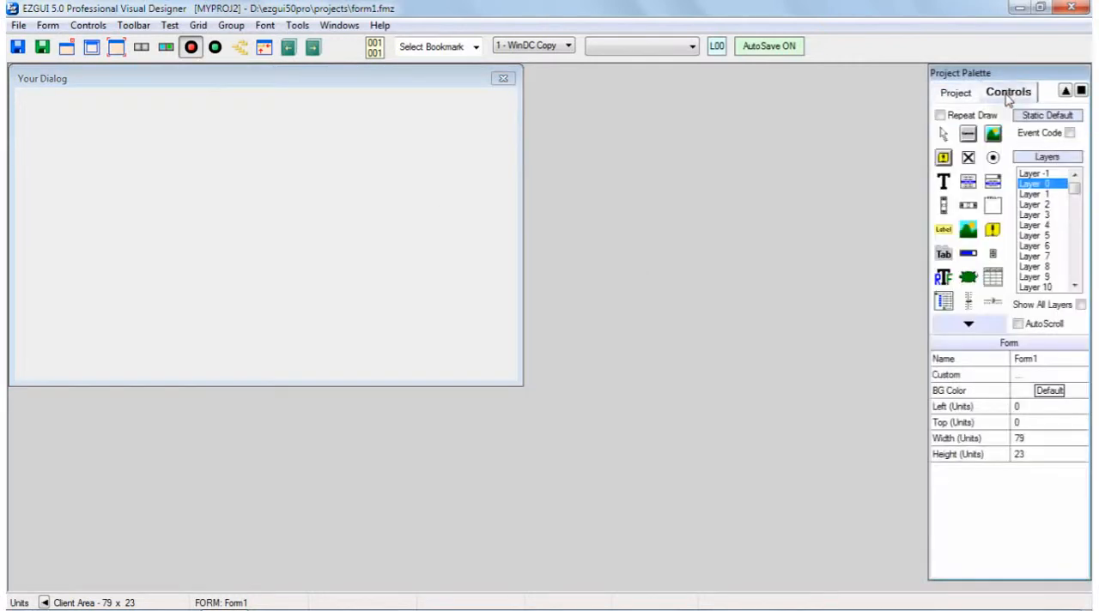
click(969, 332)
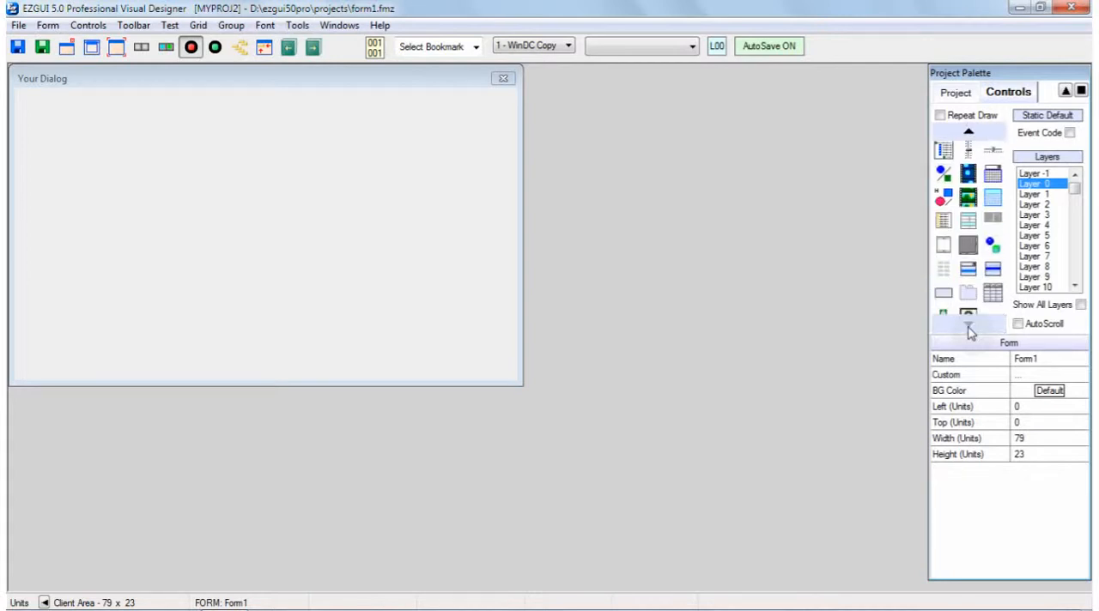
click(969, 332)
click(969, 269)
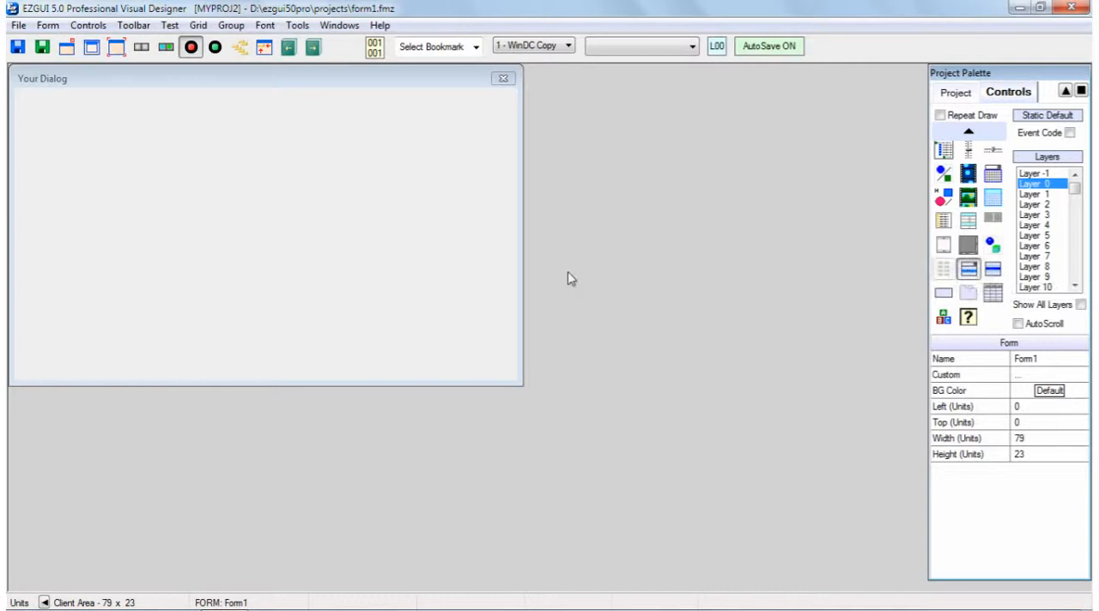
drag(29, 130, 231, 315)
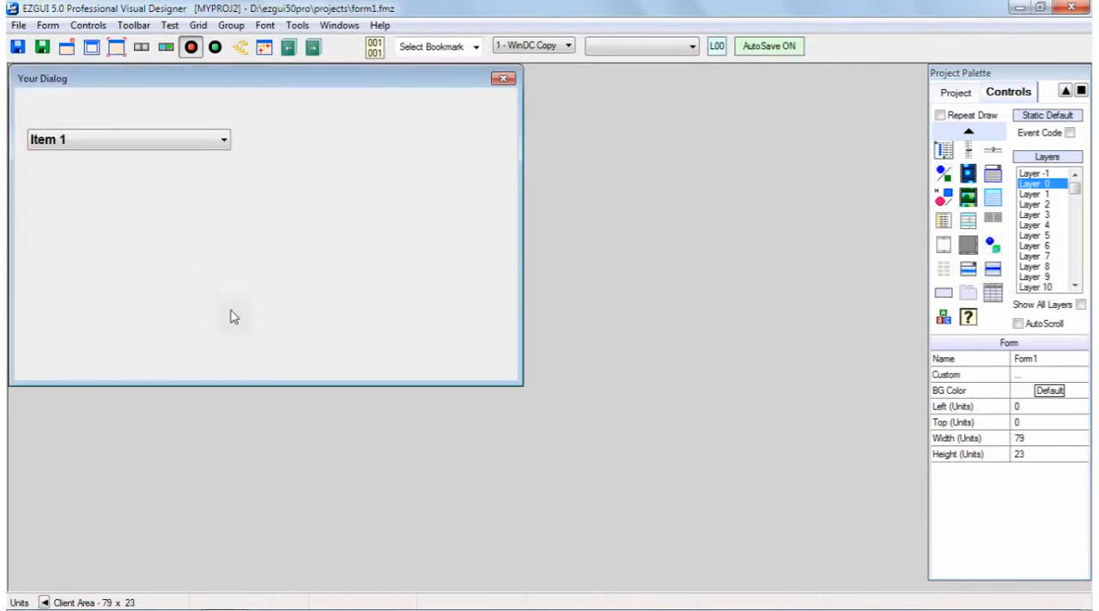
click(971, 270)
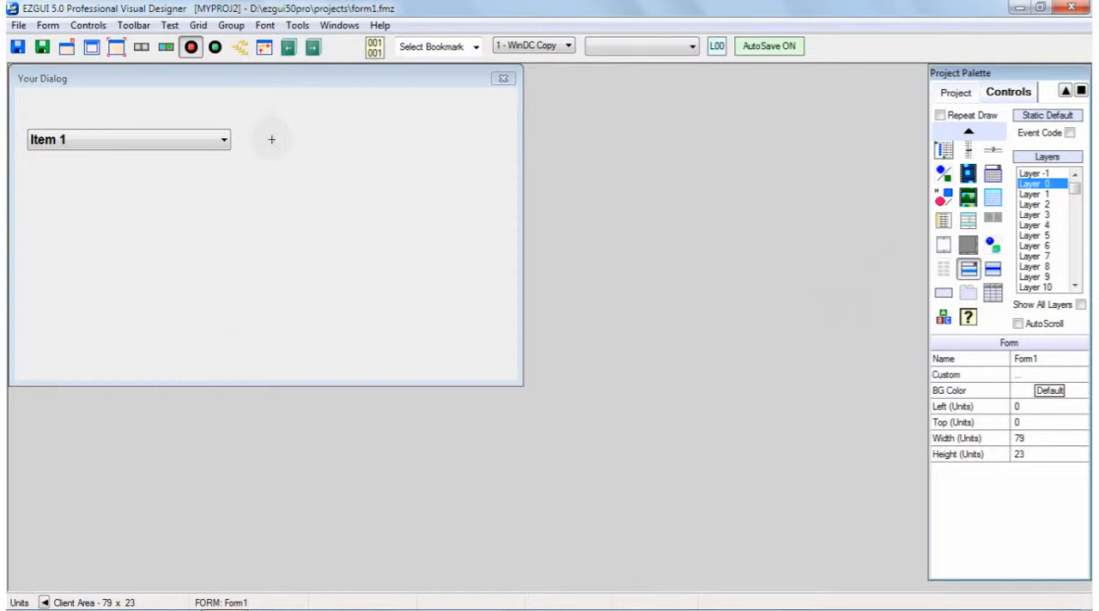
drag(269, 130, 481, 306)
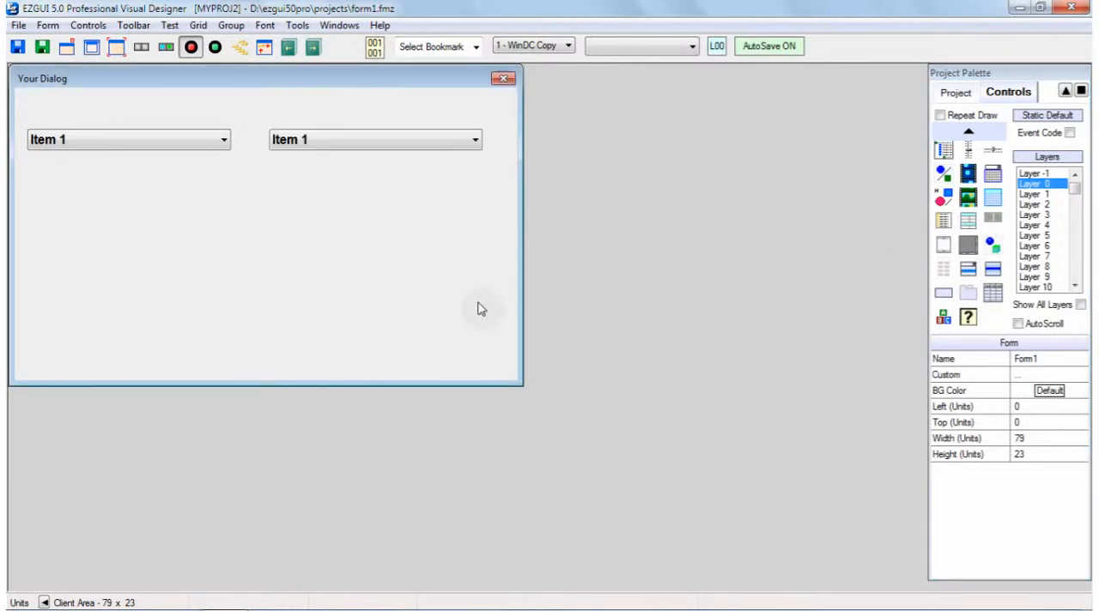
click(150, 149)
click(359, 140)
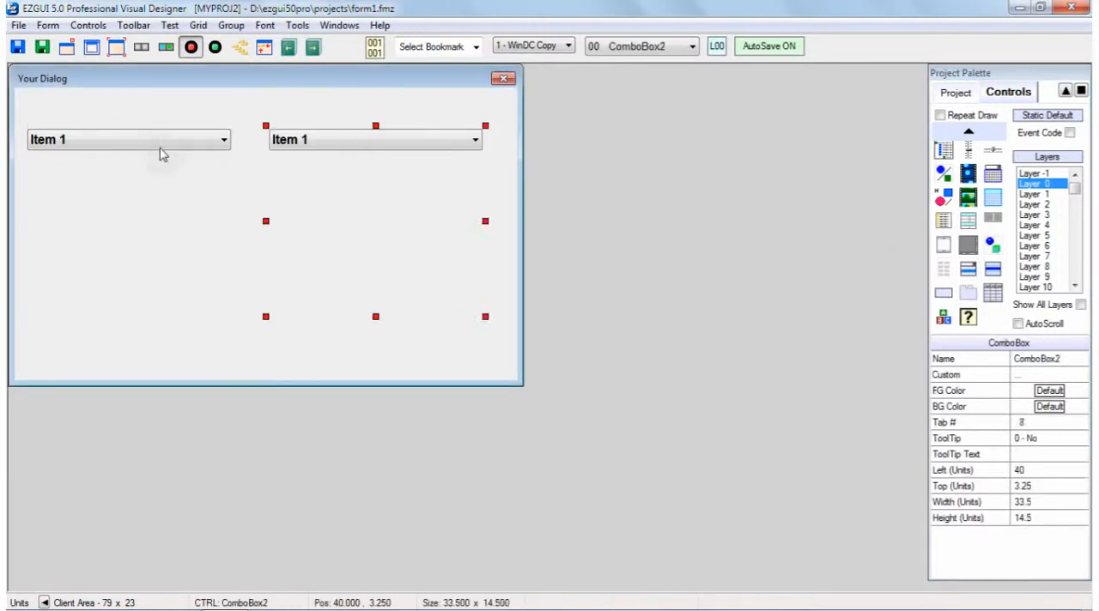
click(160, 150)
click(351, 141)
click(146, 139)
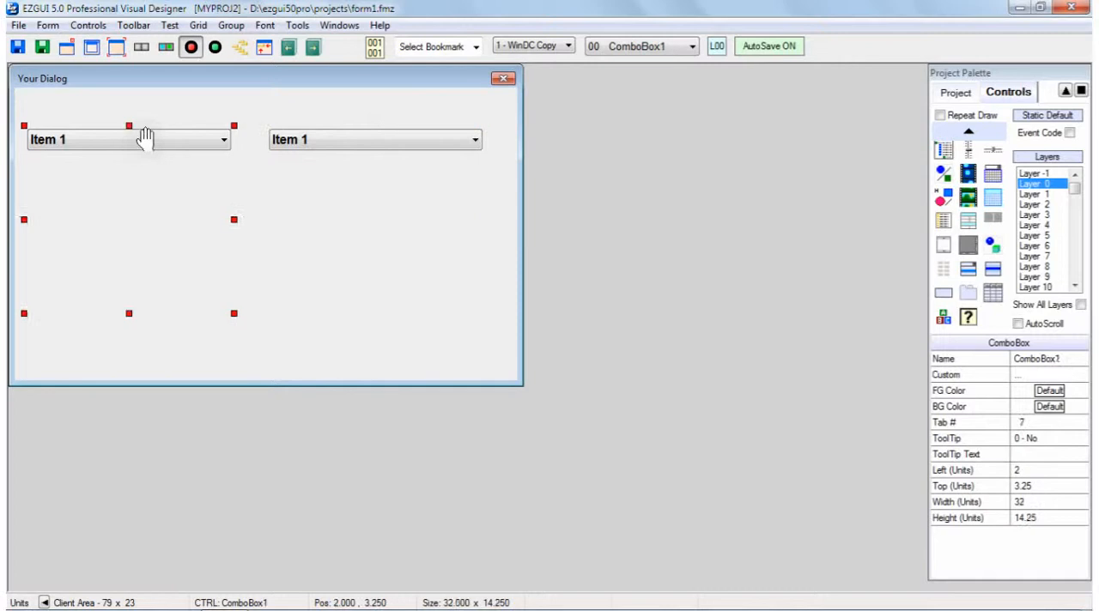
click(150, 115)
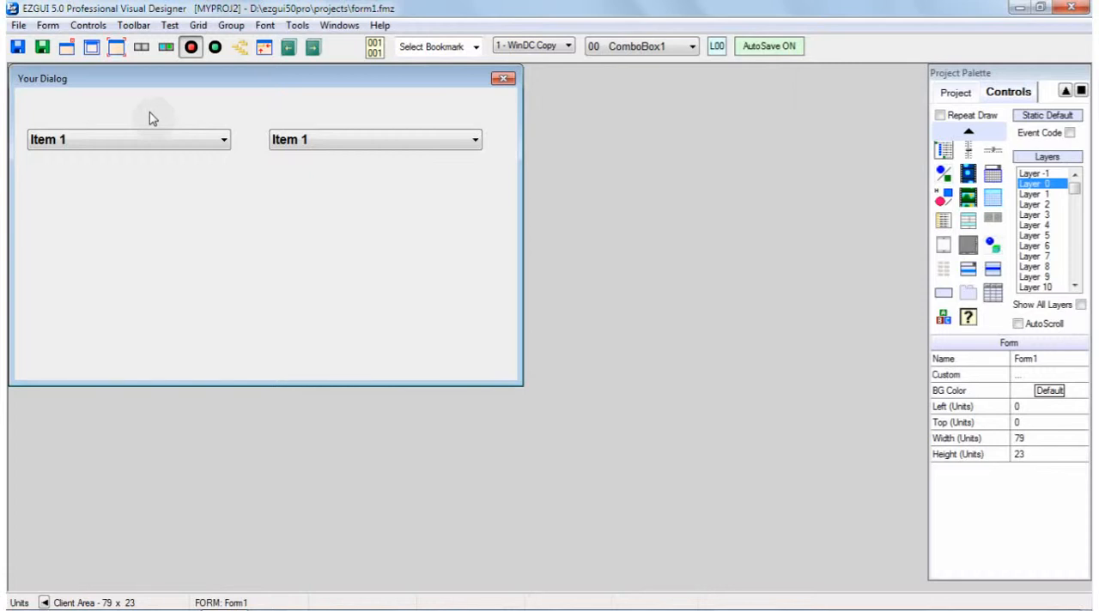
Apply the Custom: ColorCombo class to ComboBox1, reading the class information on how its list items are defined
click(127, 148)
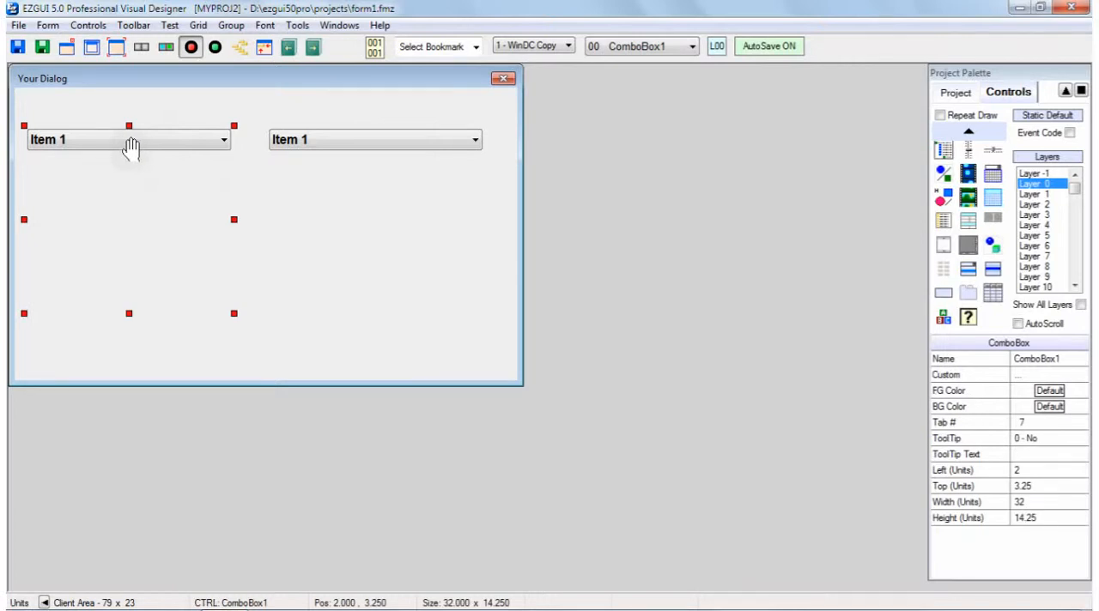
double_click(130, 147)
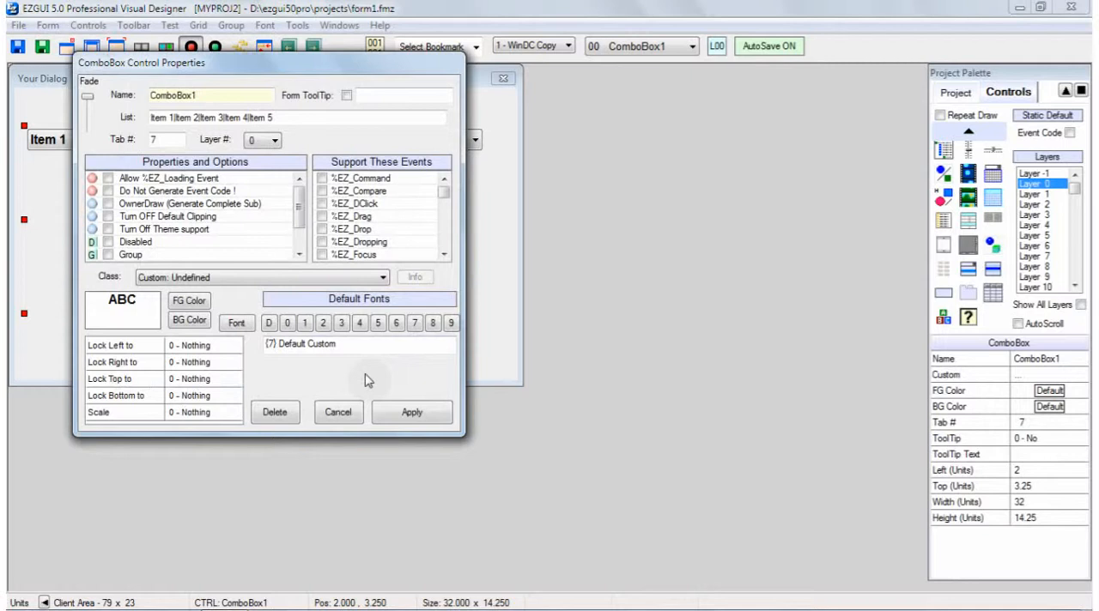
click(384, 280)
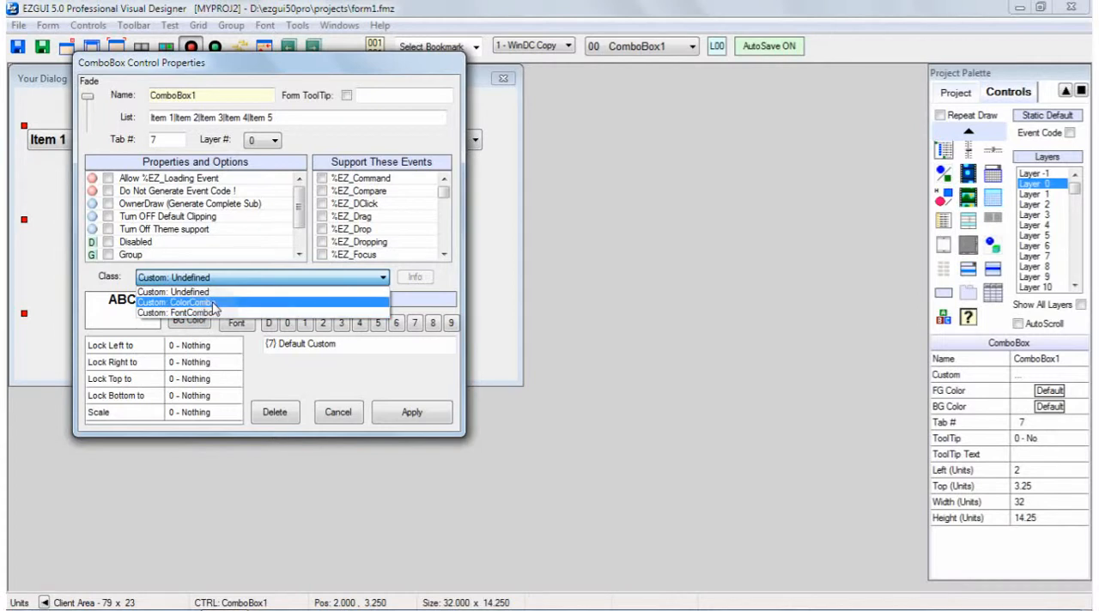
click(213, 304)
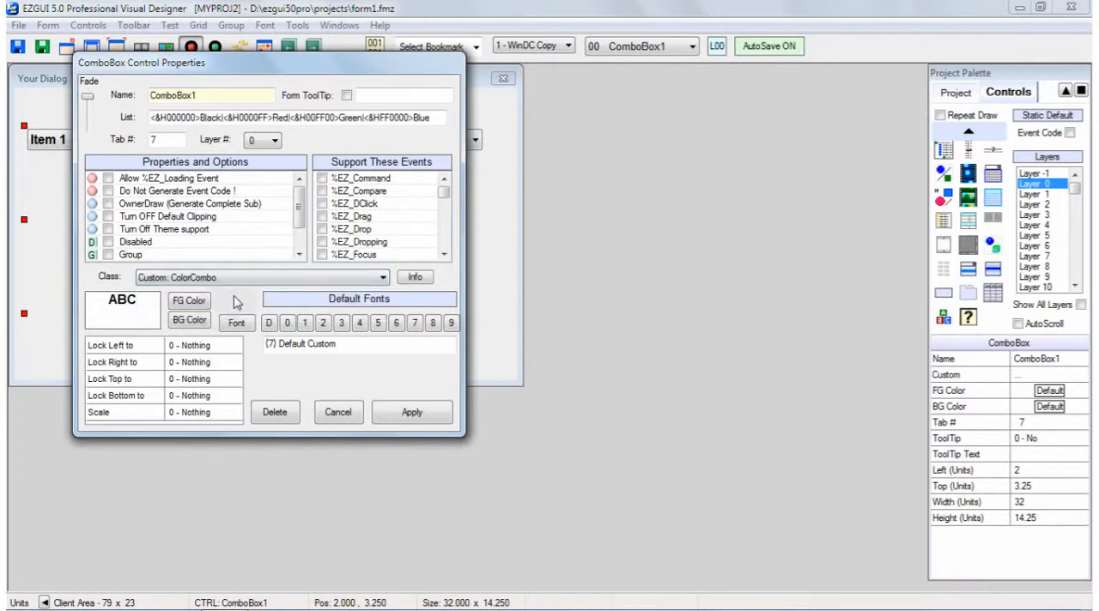
click(415, 279)
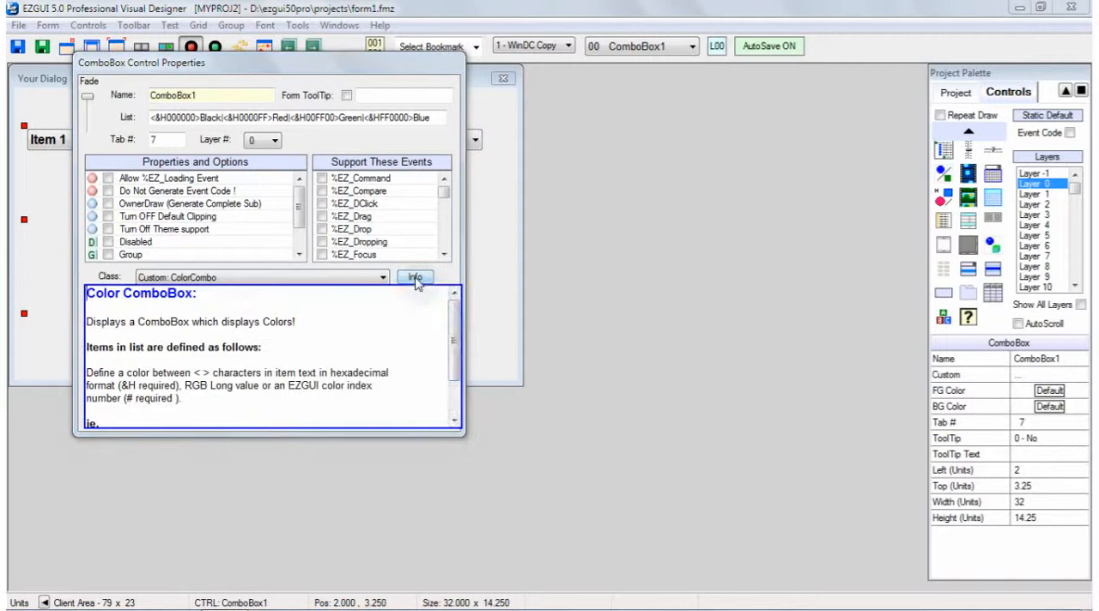
mouse_move(456, 336)
mouse_down()
mouse_move(460, 391)
mouse_move(457, 327)
mouse_up()
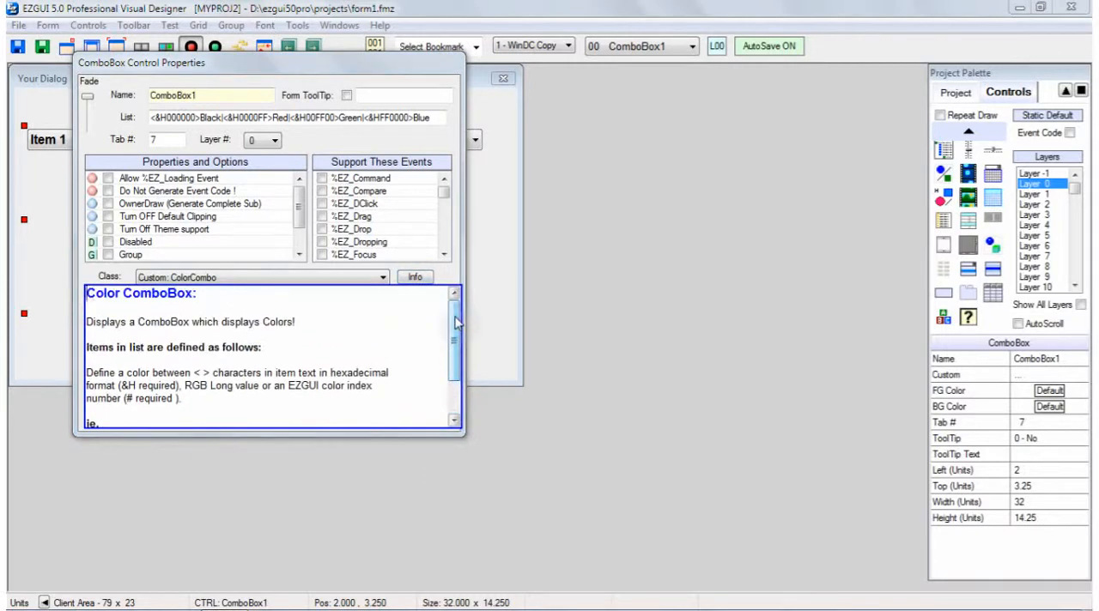
click(360, 300)
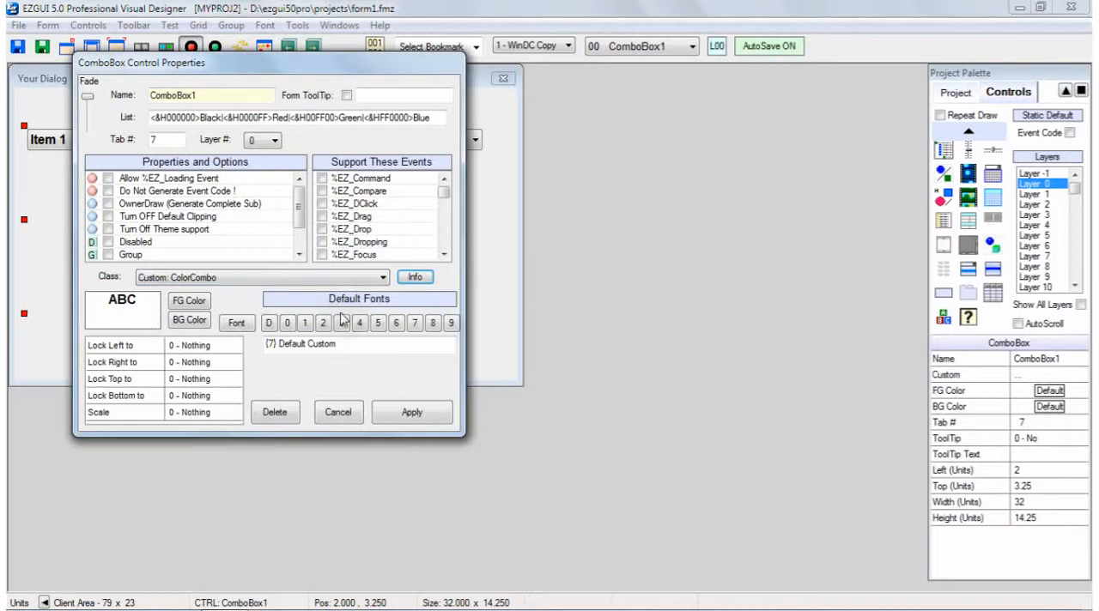
click(436, 118)
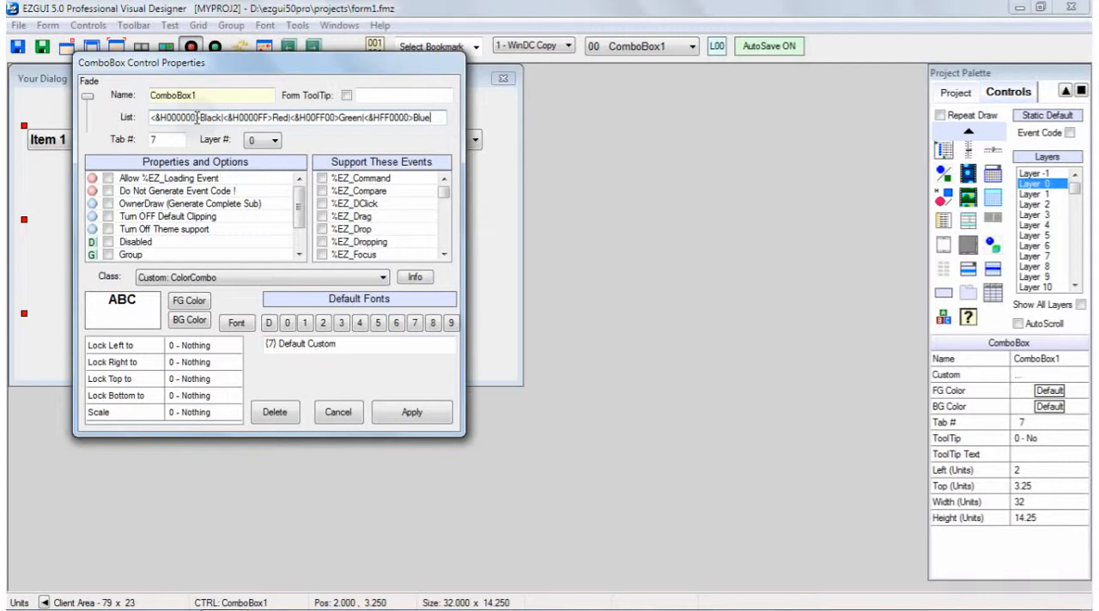
click(413, 414)
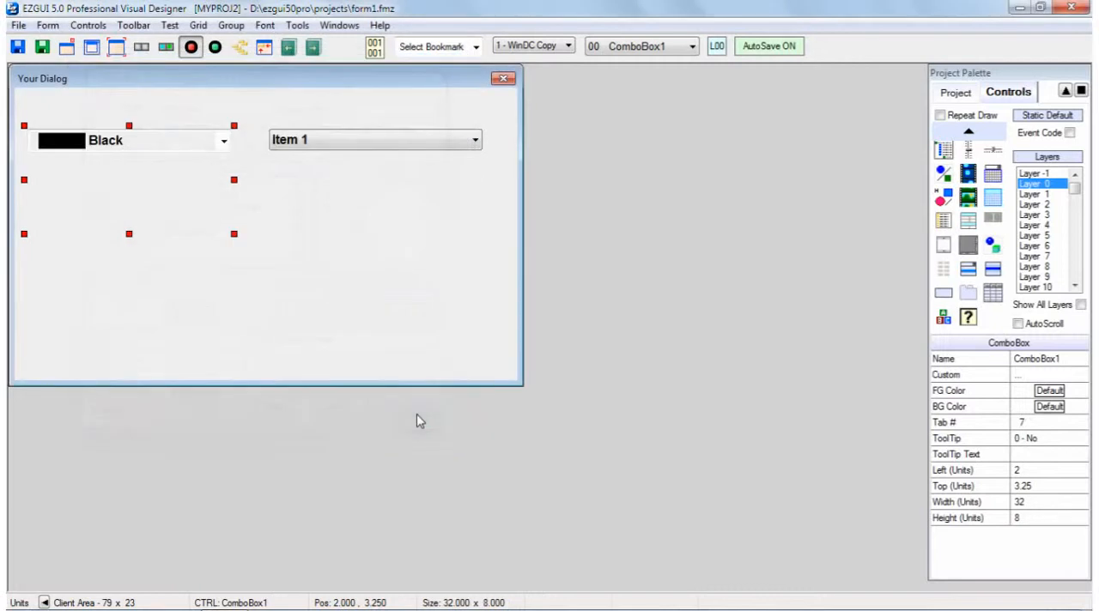
Run the form in test mode, choose Green, Red, Blue and Black in the color combo box repeatedly, and close the test dialog
click(216, 47)
click(506, 223)
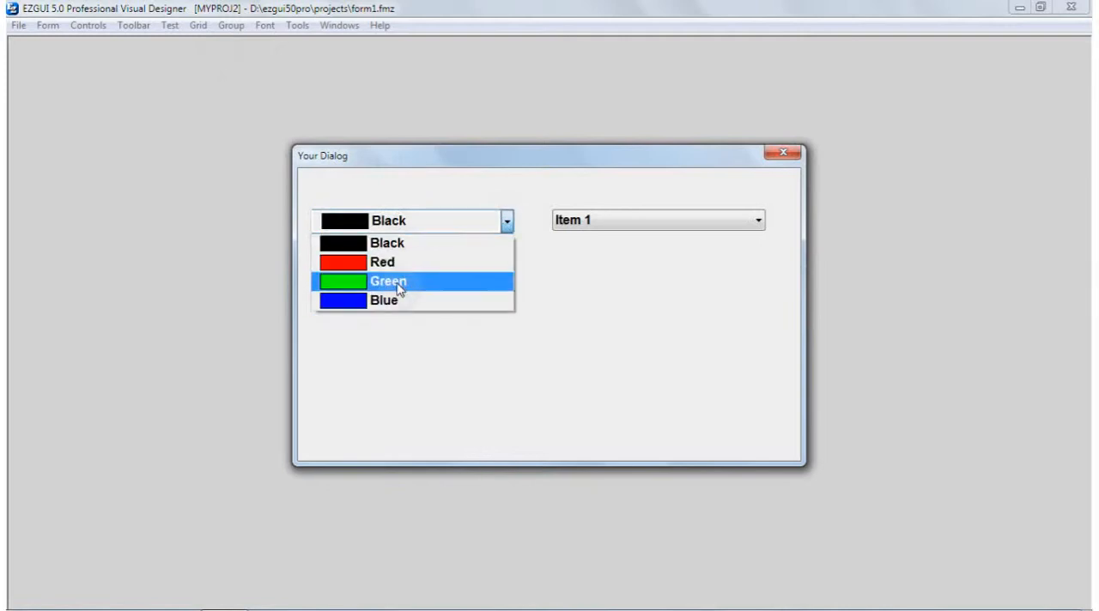
click(400, 290)
click(506, 223)
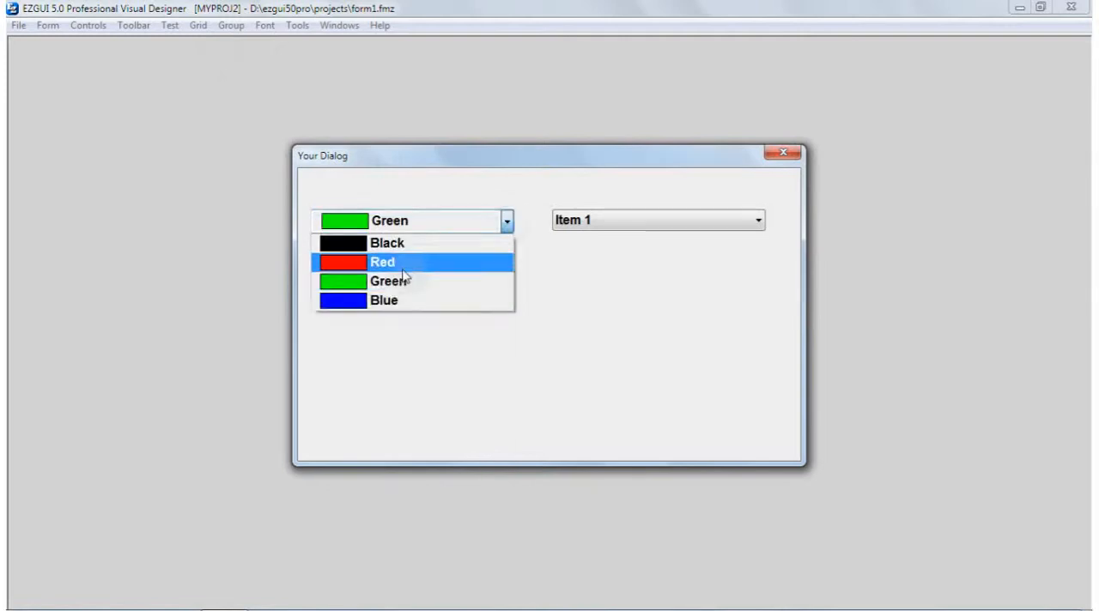
click(401, 268)
click(507, 223)
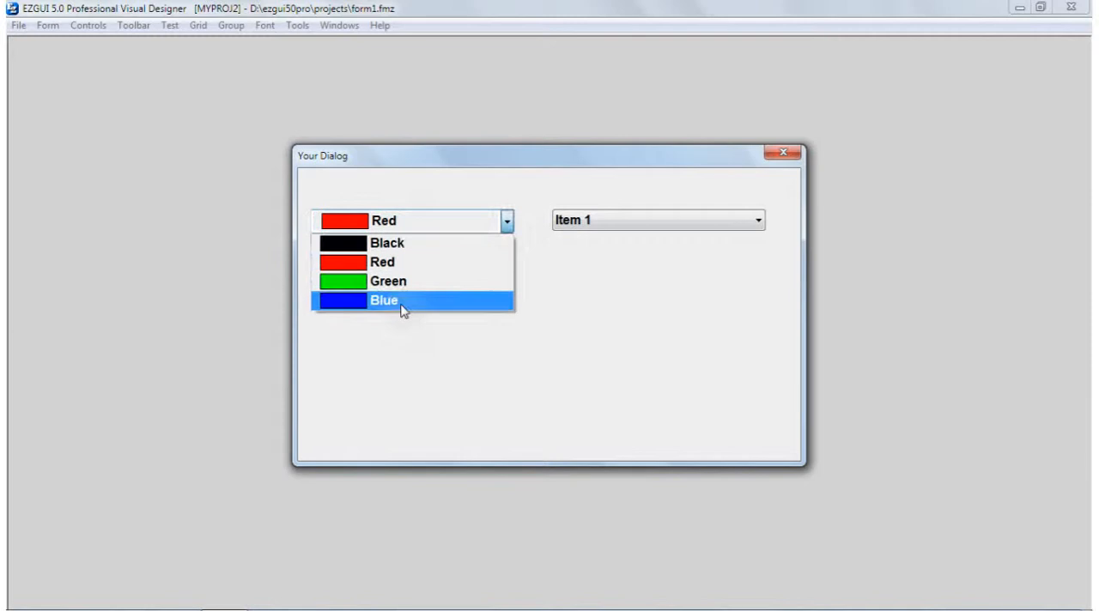
click(404, 303)
click(507, 223)
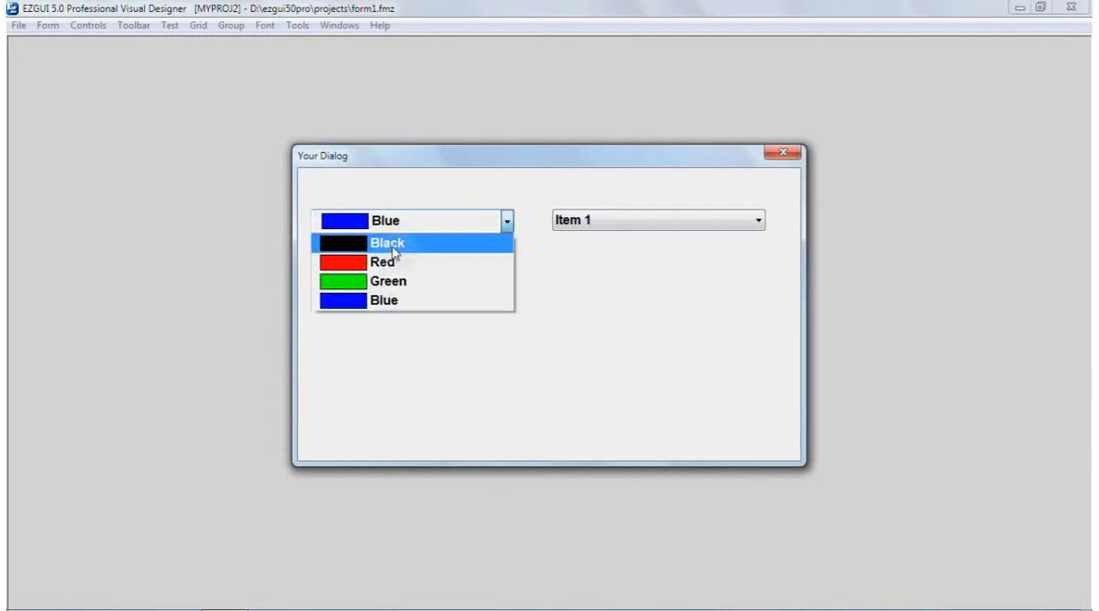
click(395, 246)
click(506, 222)
click(400, 262)
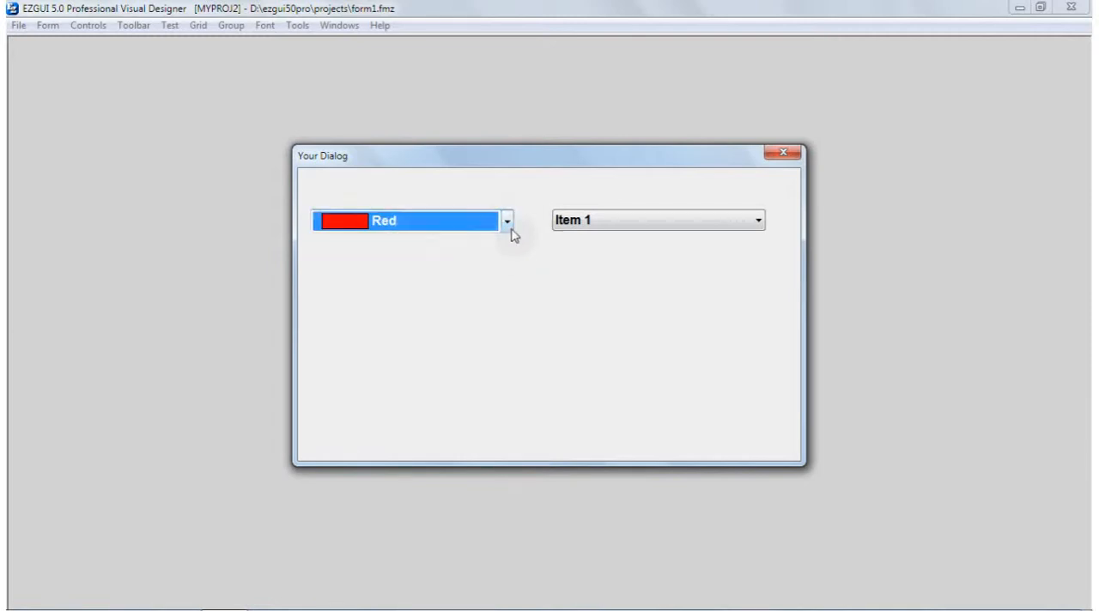
click(507, 225)
click(397, 282)
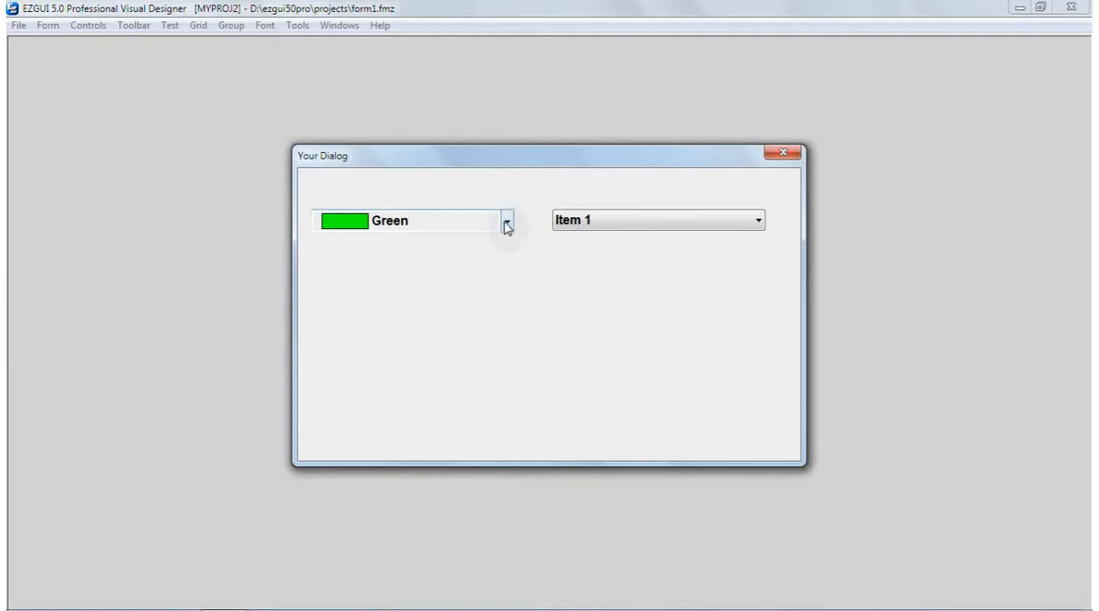
click(507, 225)
click(395, 298)
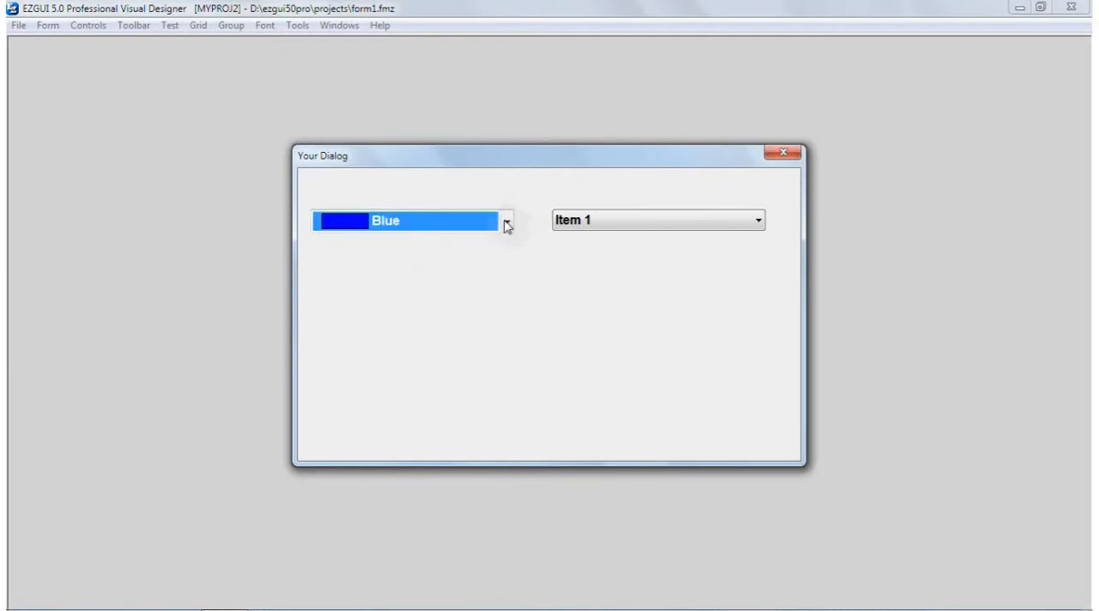
click(506, 225)
click(490, 266)
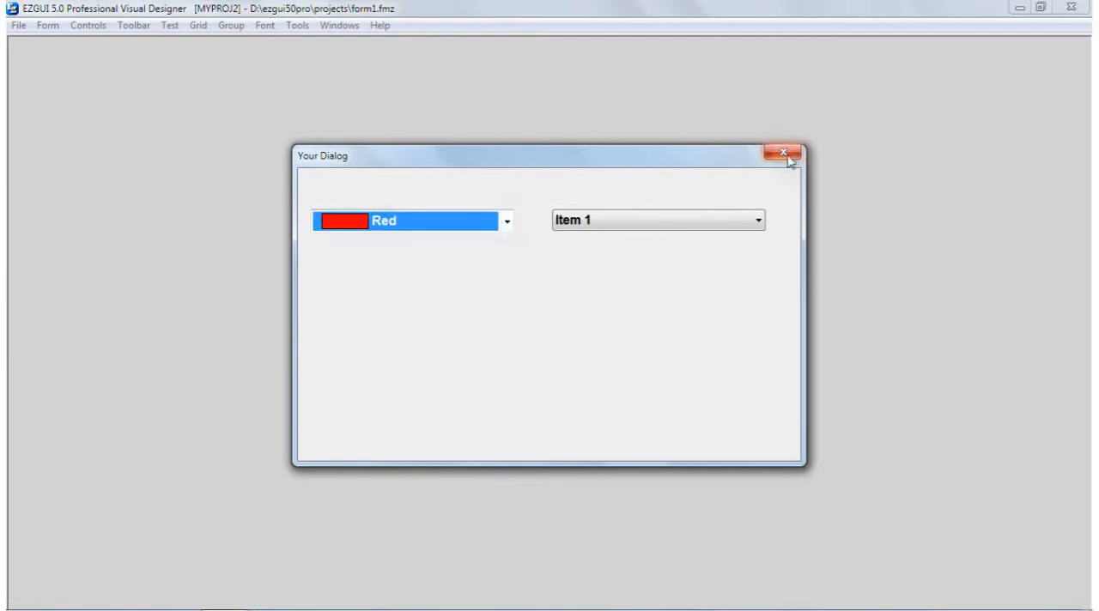
click(787, 157)
Apply the Custom: FontCombo class to ComboBox2, reading the class information on how its font items are defined
click(369, 149)
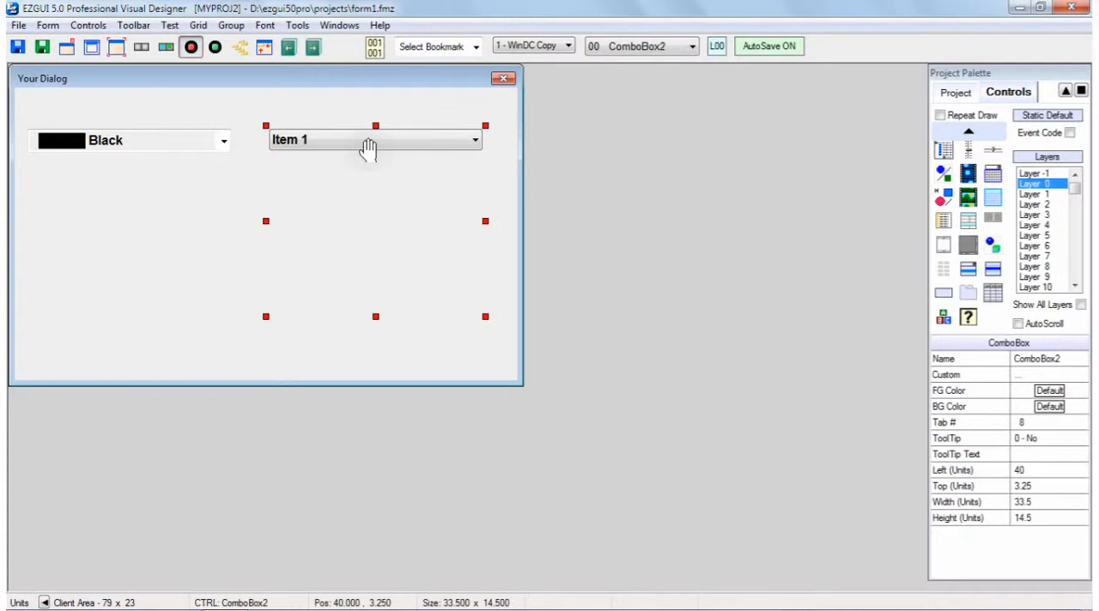
double_click(361, 149)
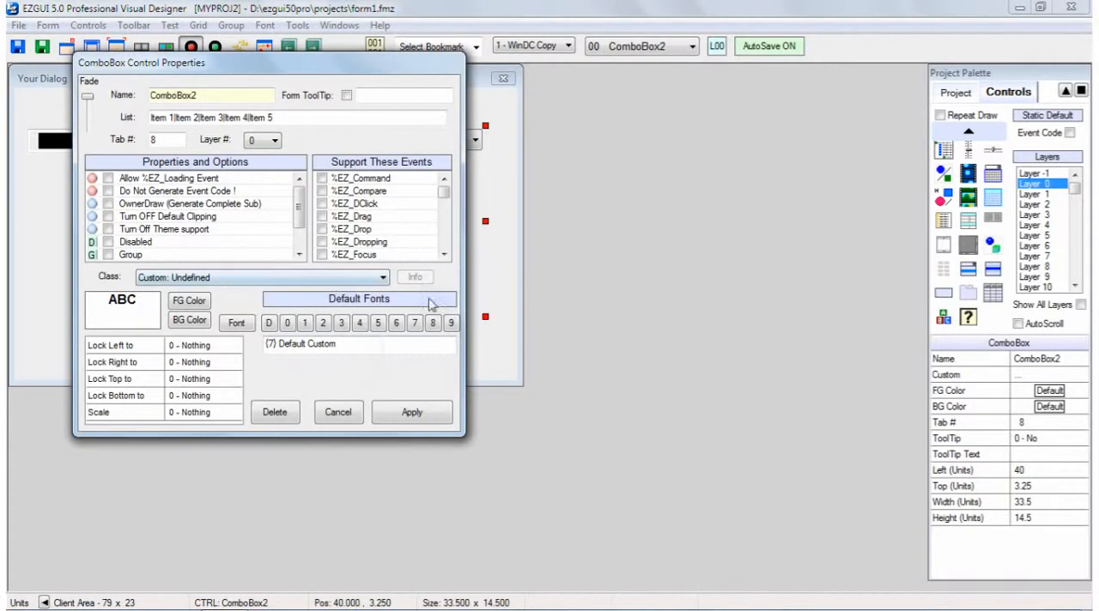
click(383, 278)
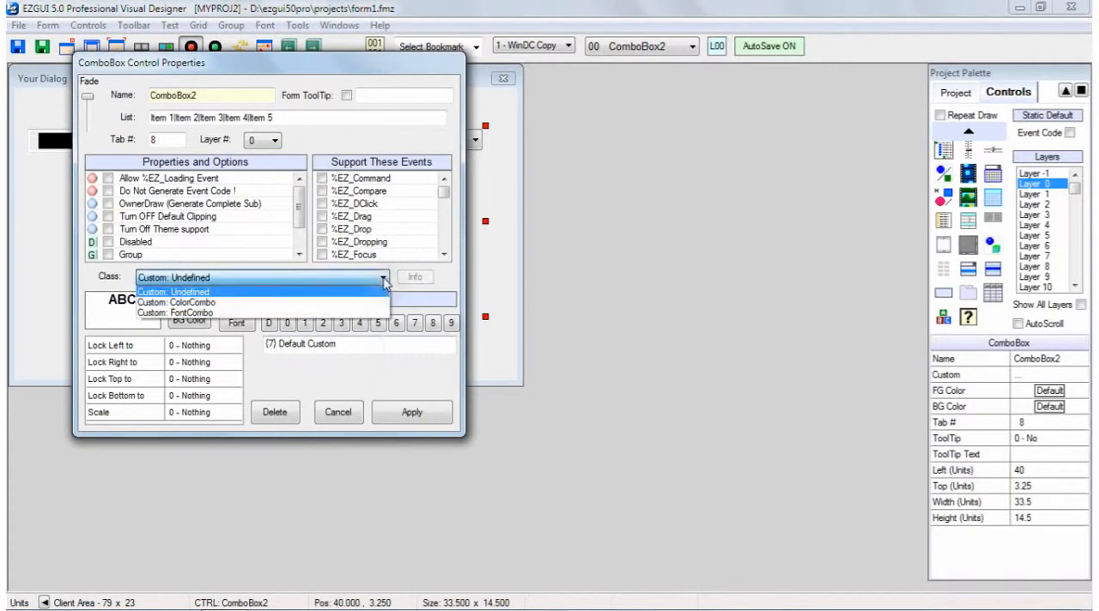
click(203, 313)
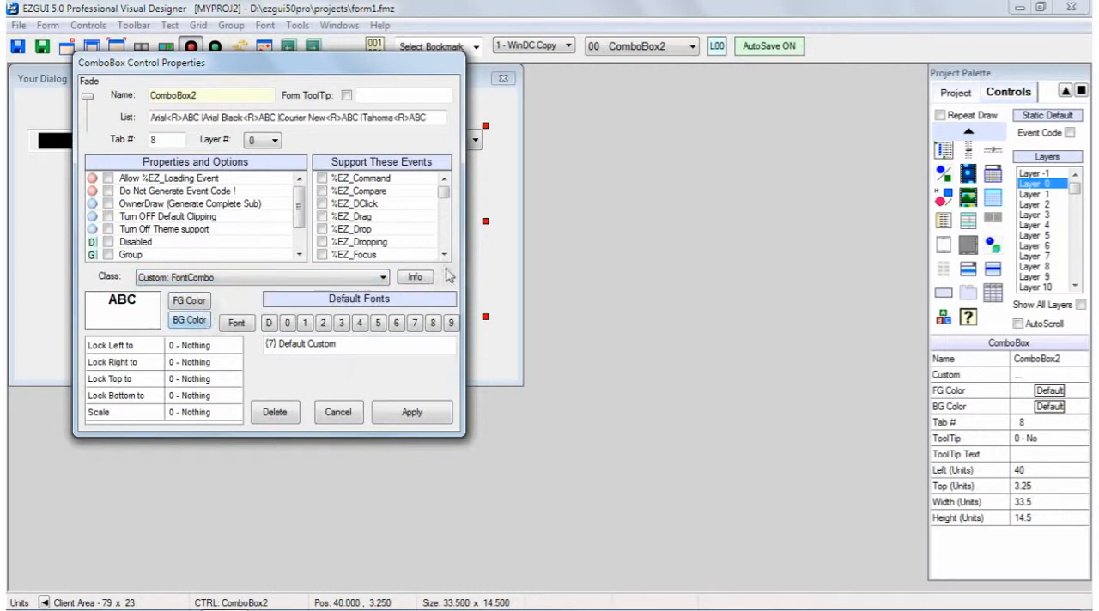
click(415, 277)
drag(457, 339, 456, 385)
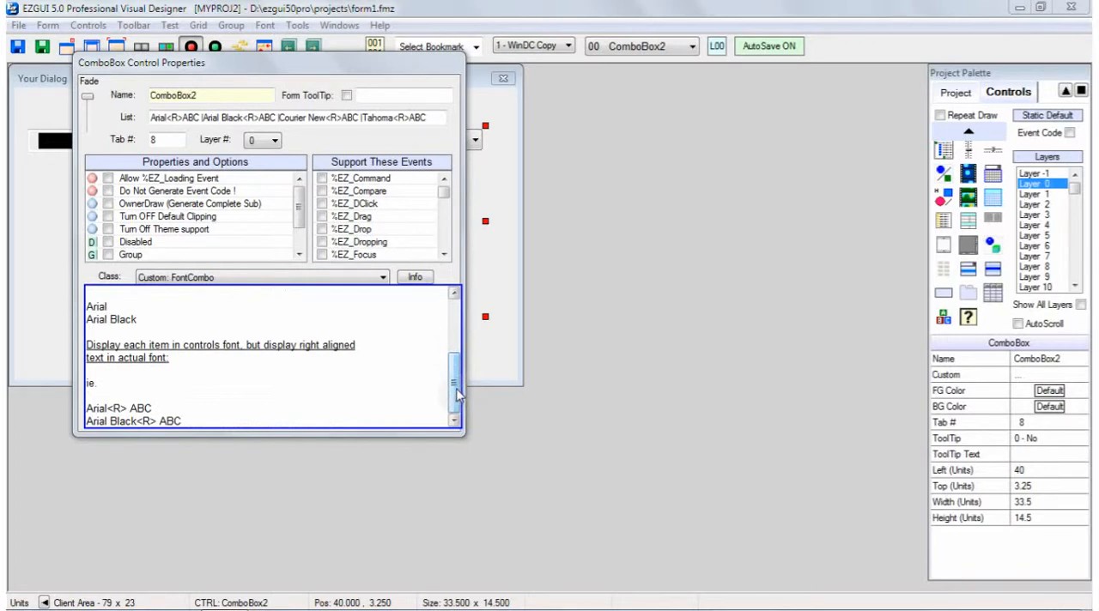
mouse_move(458, 393)
mouse_down()
mouse_move(457, 320)
mouse_move(464, 388)
mouse_up()
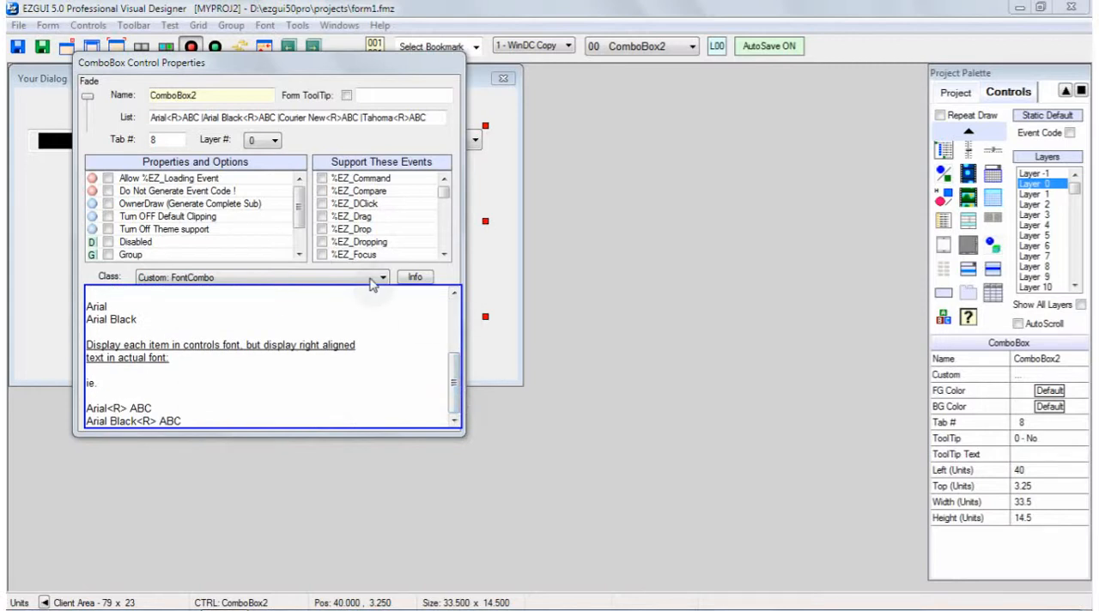
click(426, 280)
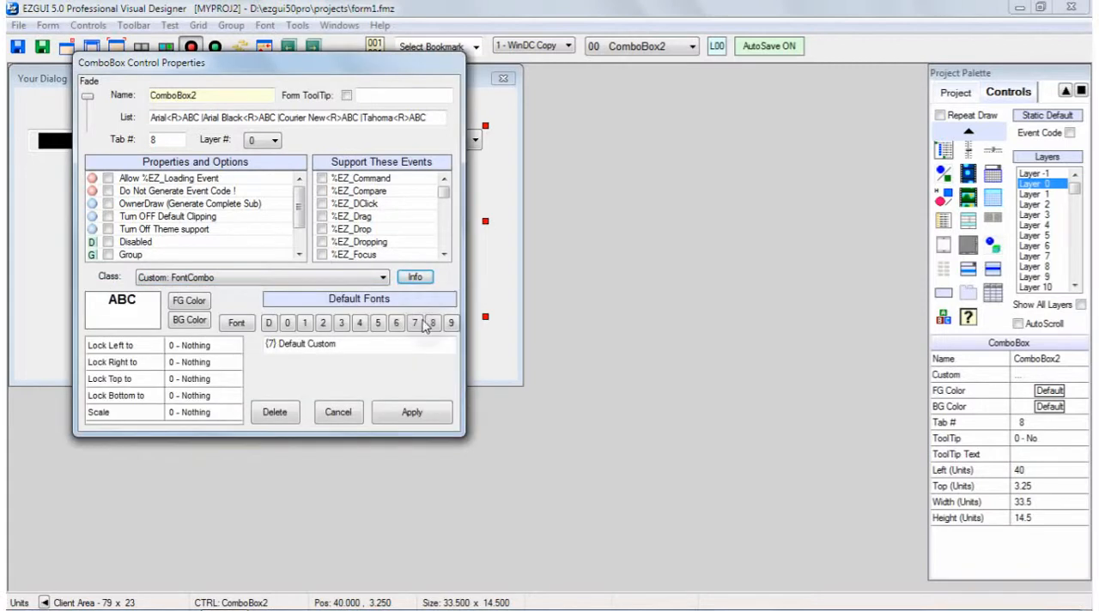
click(417, 413)
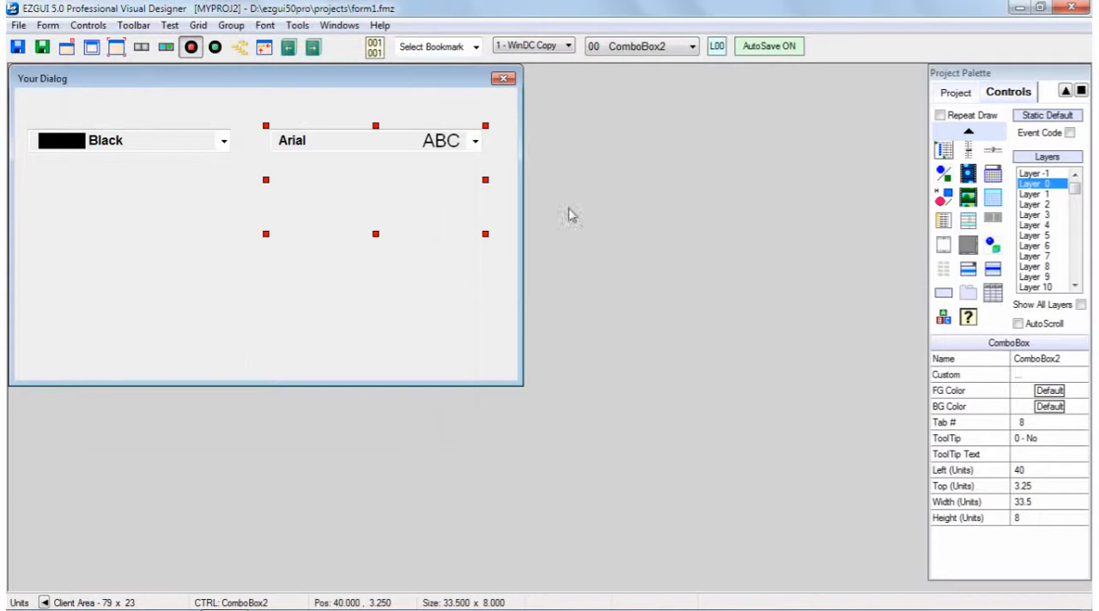
Run the form in test mode, choose Arial Black in the font combo box, and close the test dialog
click(215, 47)
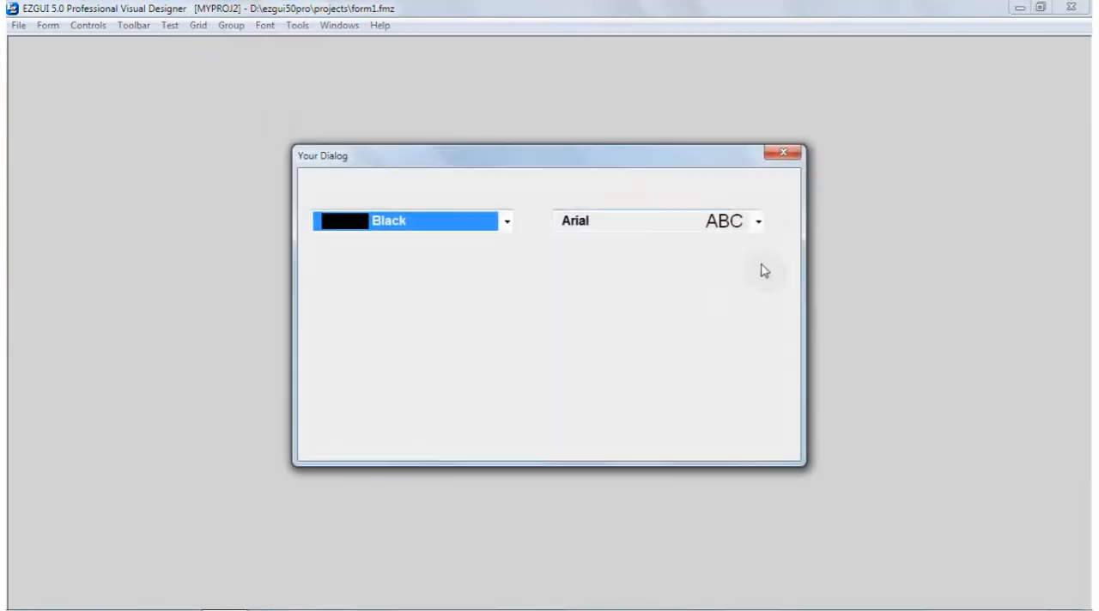
click(759, 223)
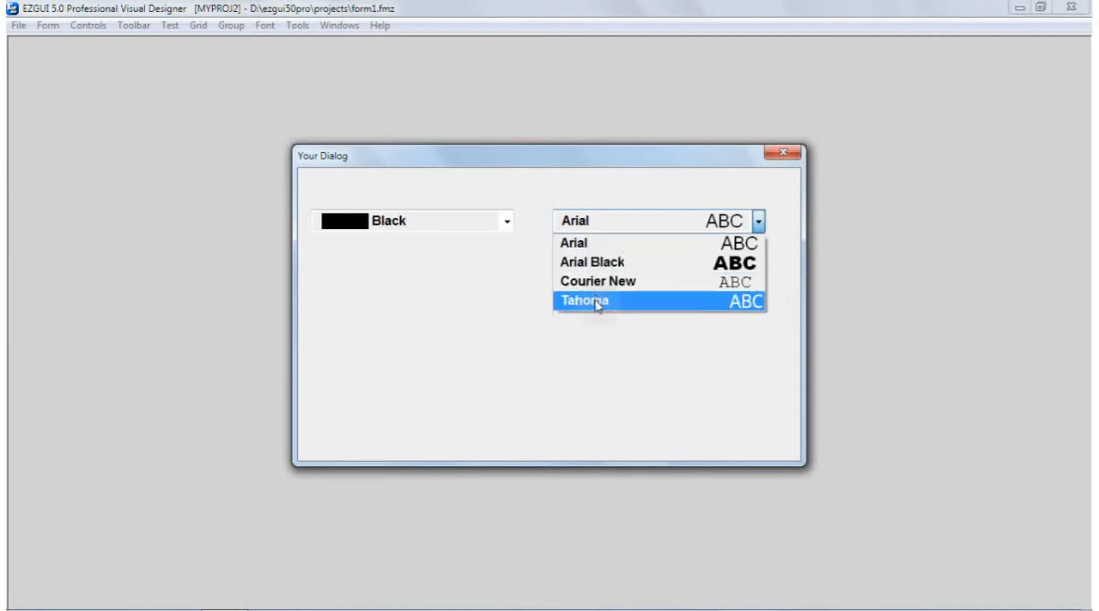
click(756, 268)
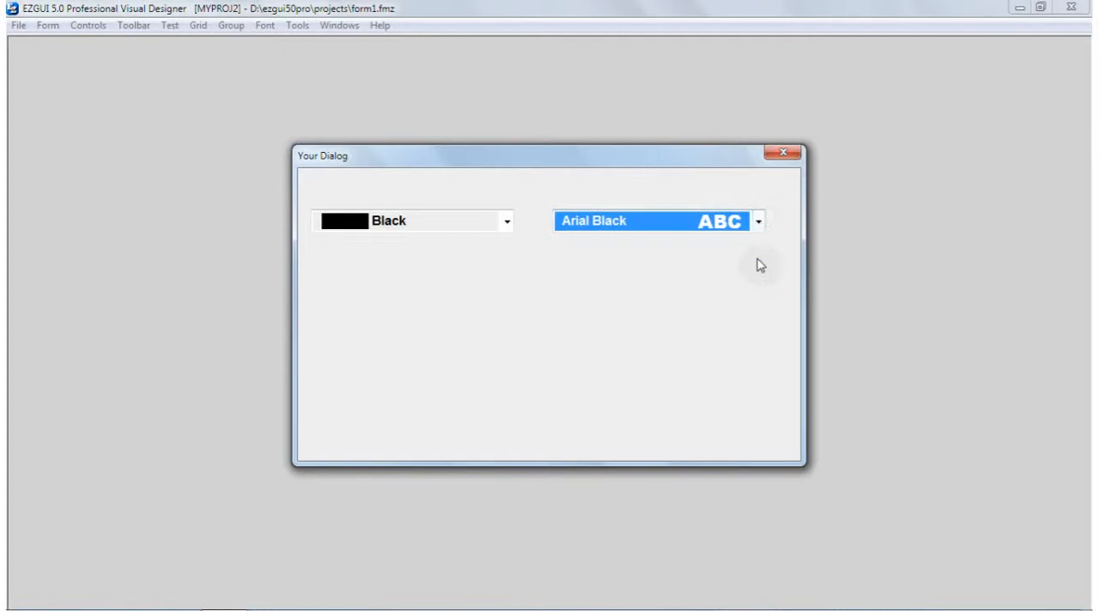
click(785, 154)
Select both the color and font combo boxes on the form and delete them
click(173, 151)
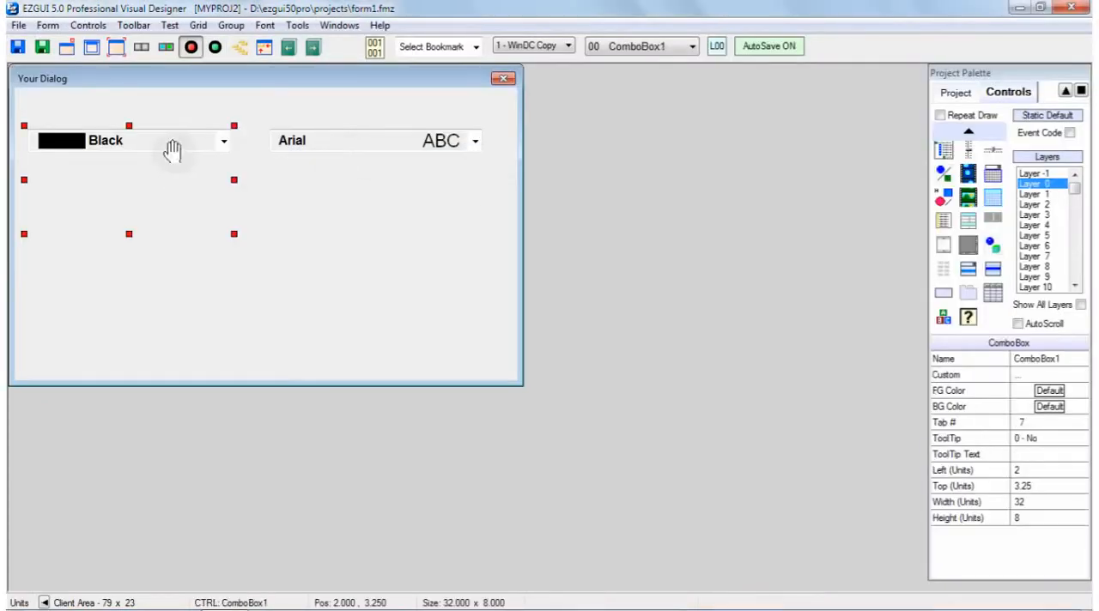
click(327, 142)
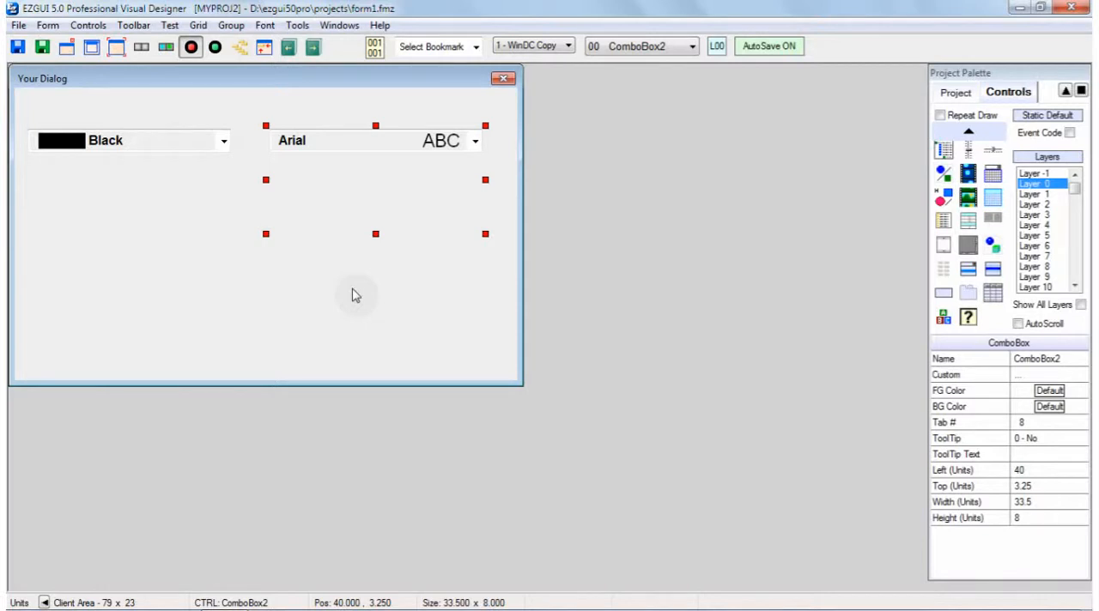
click(126, 154)
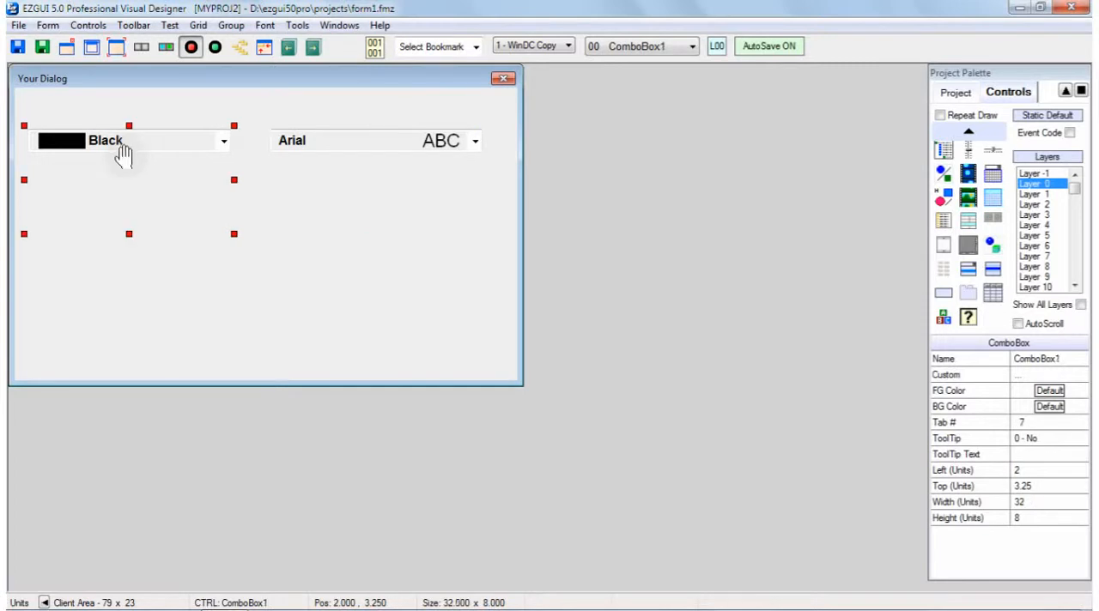
ctrl+click(363, 153)
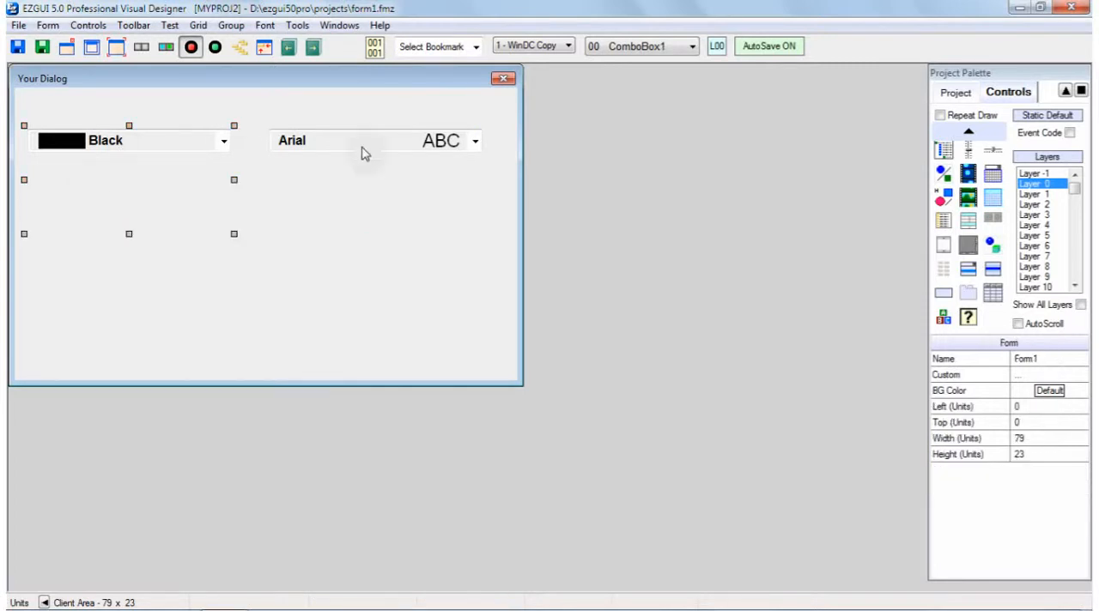
key(Delete)
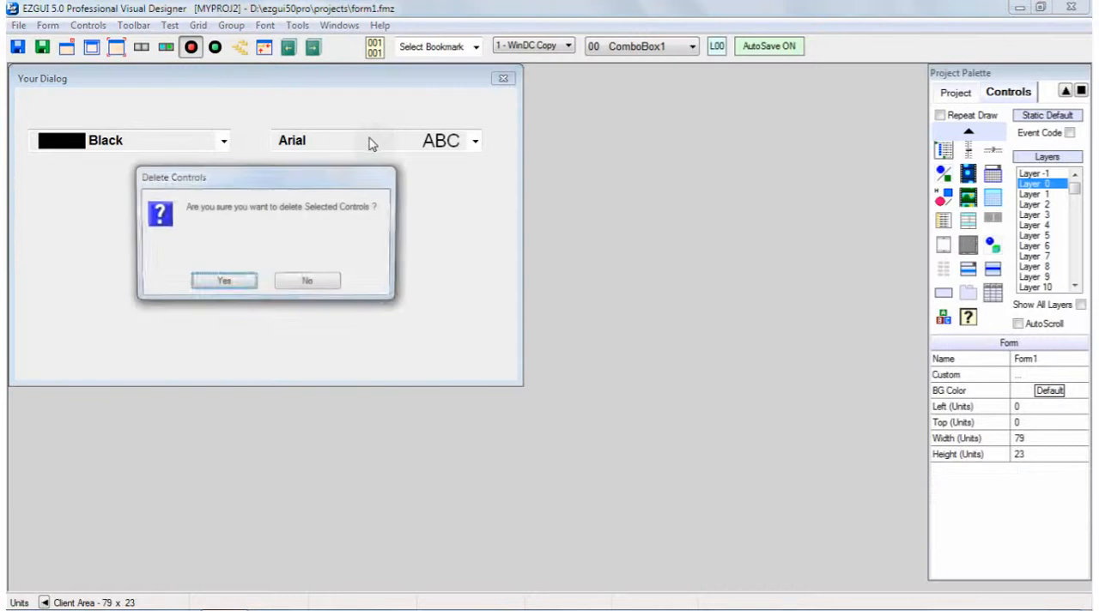
click(237, 287)
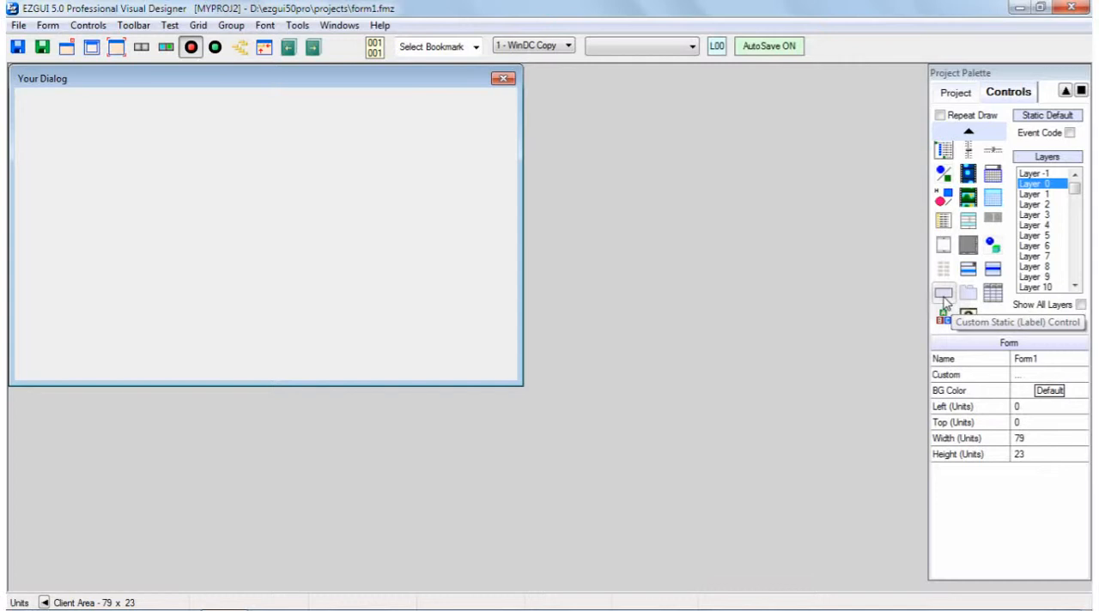
Draw a list box about 31 by 9.5 units on the form and move it to about 23, 5.25
click(993, 270)
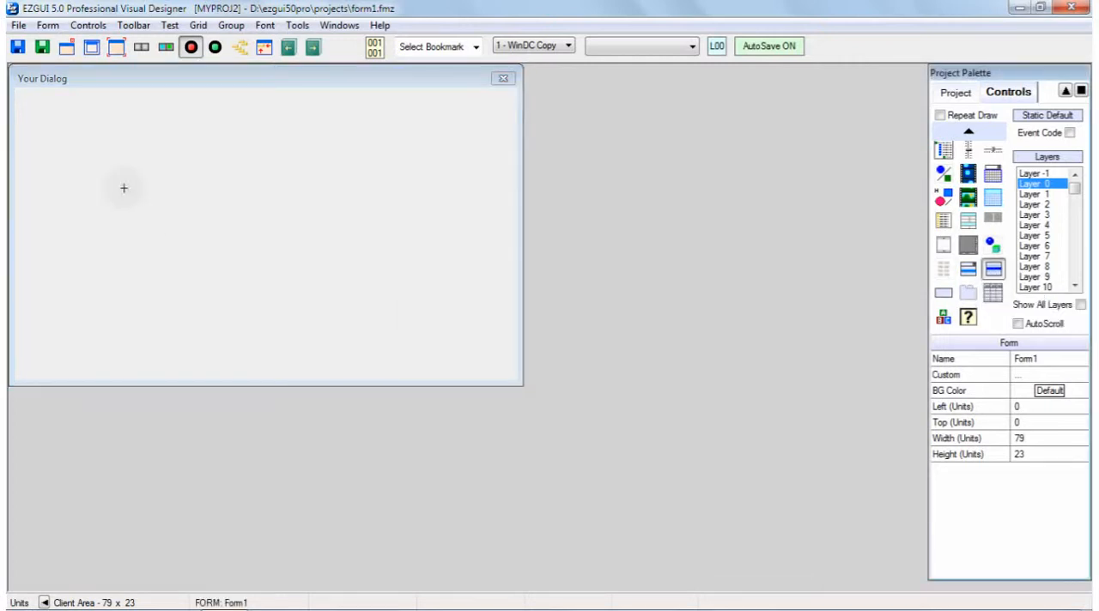
mouse_move(113, 132)
mouse_down()
mouse_move(115, 150)
mouse_move(351, 256)
mouse_up()
click(218, 182)
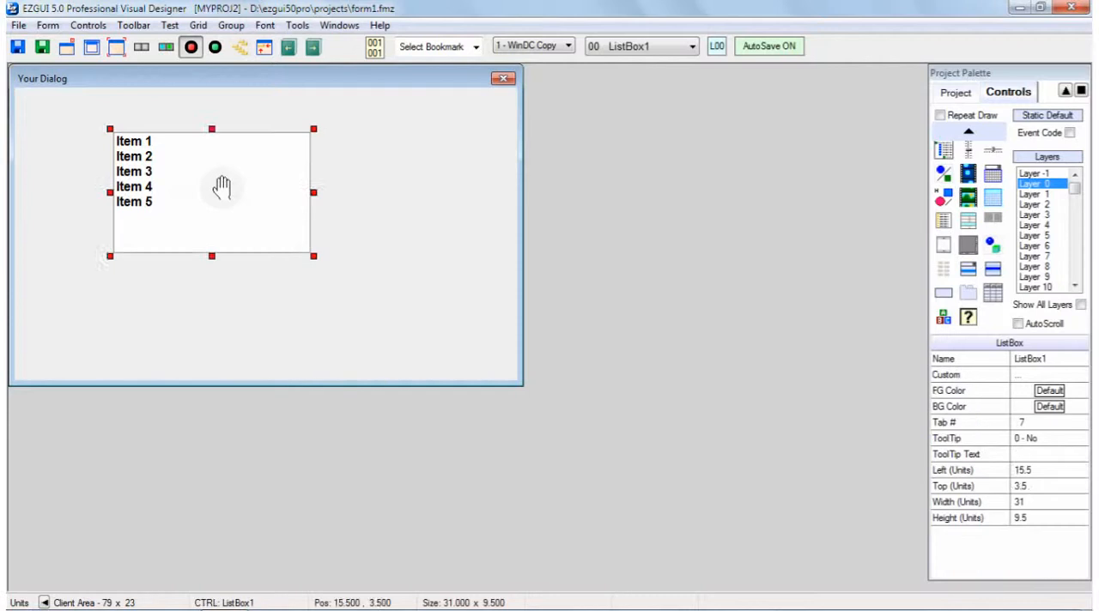
drag(218, 182, 270, 206)
Apply the Custom: CheckList class to ListBox1, reading the class information on how checked items are retrieved
double_click(270, 206)
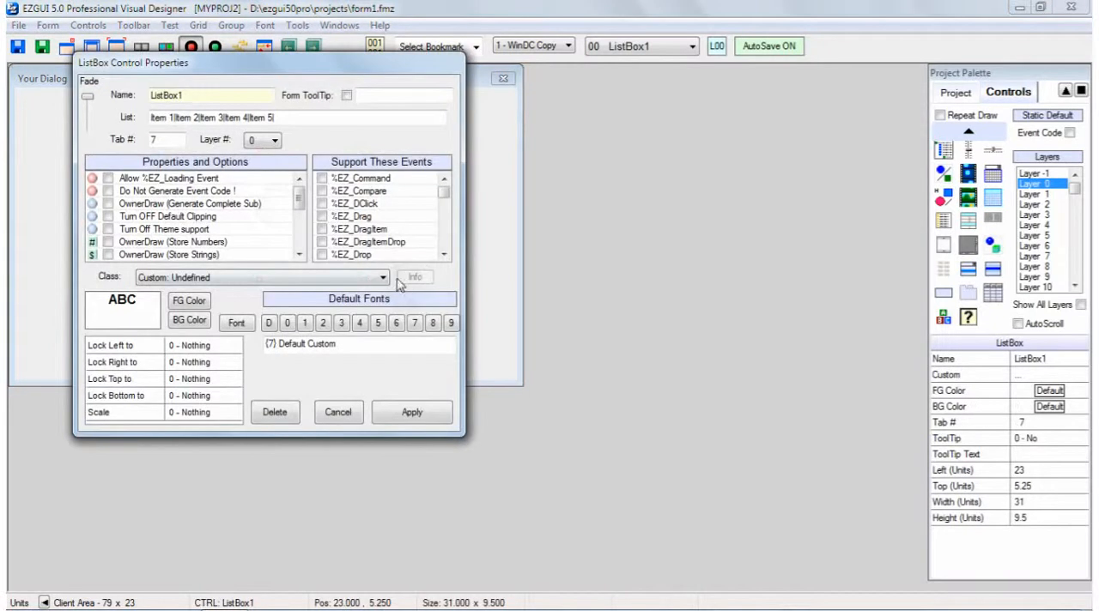
click(382, 277)
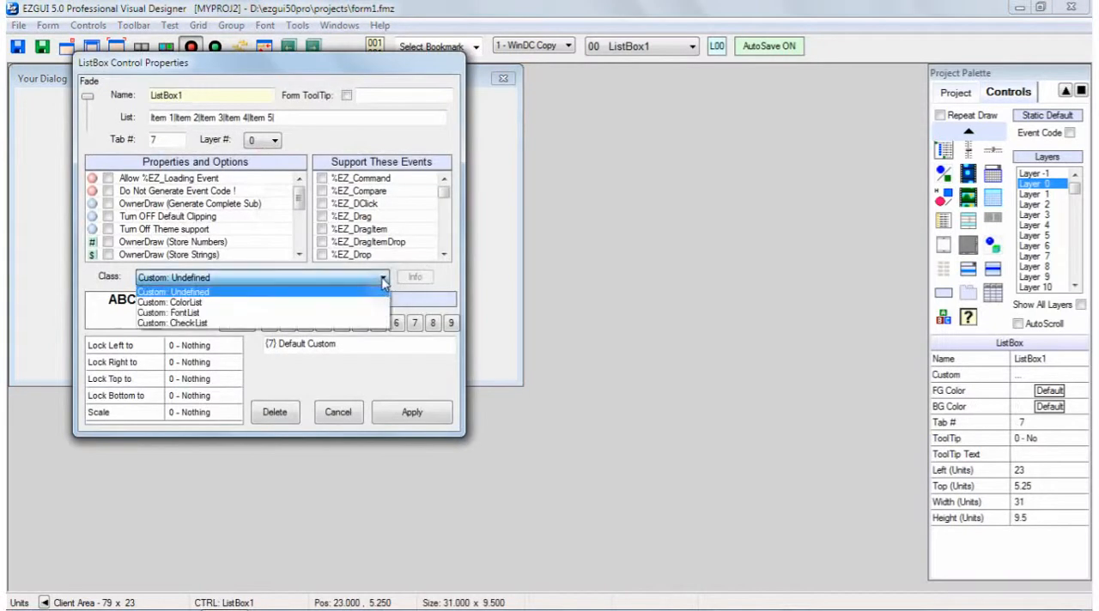
click(211, 324)
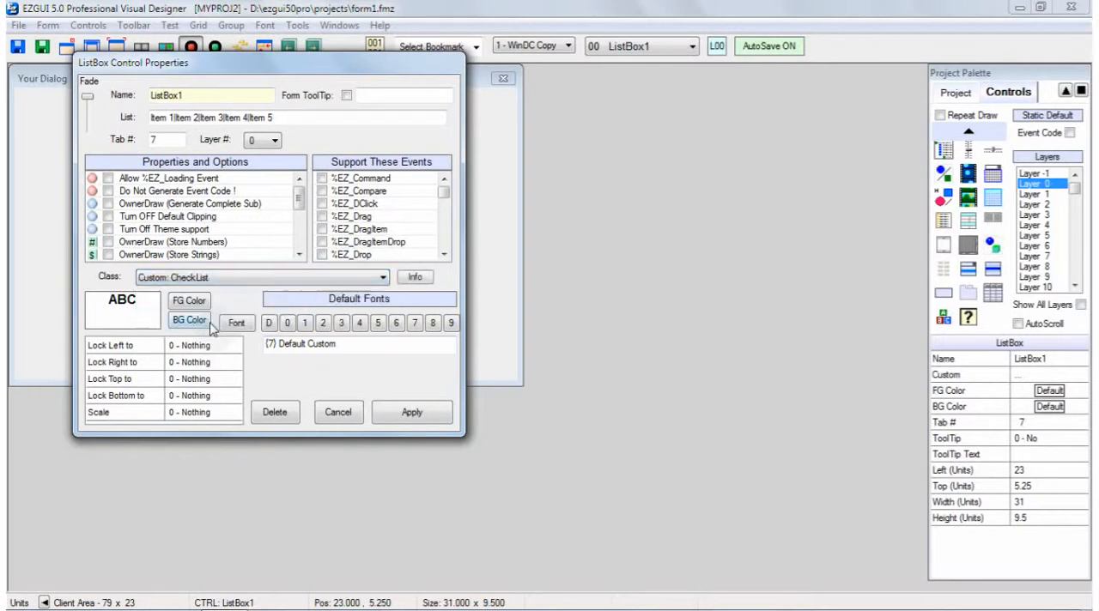
click(416, 278)
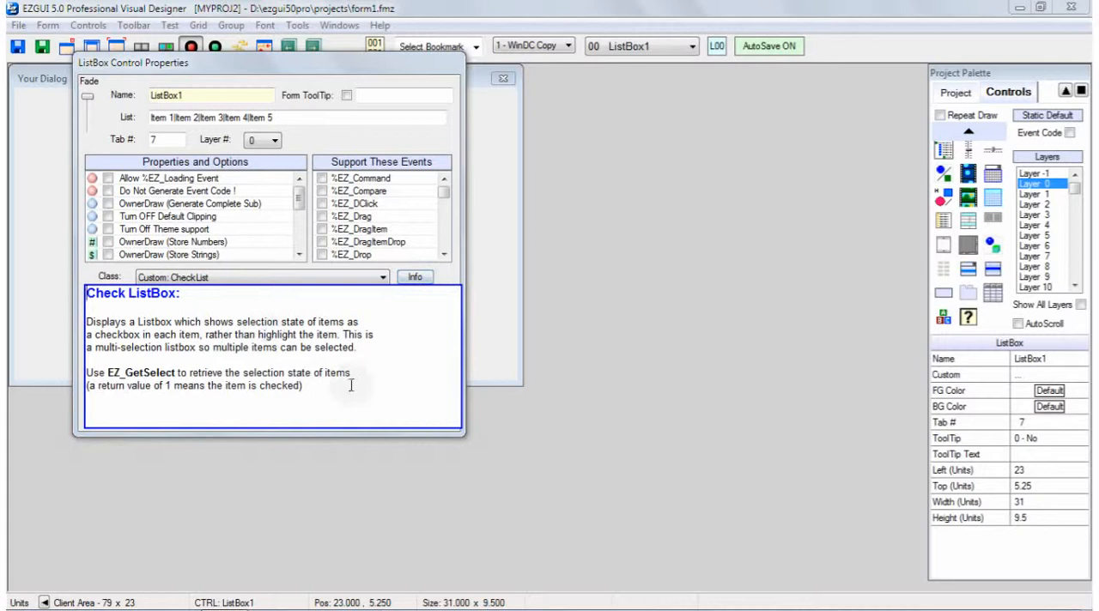
click(378, 343)
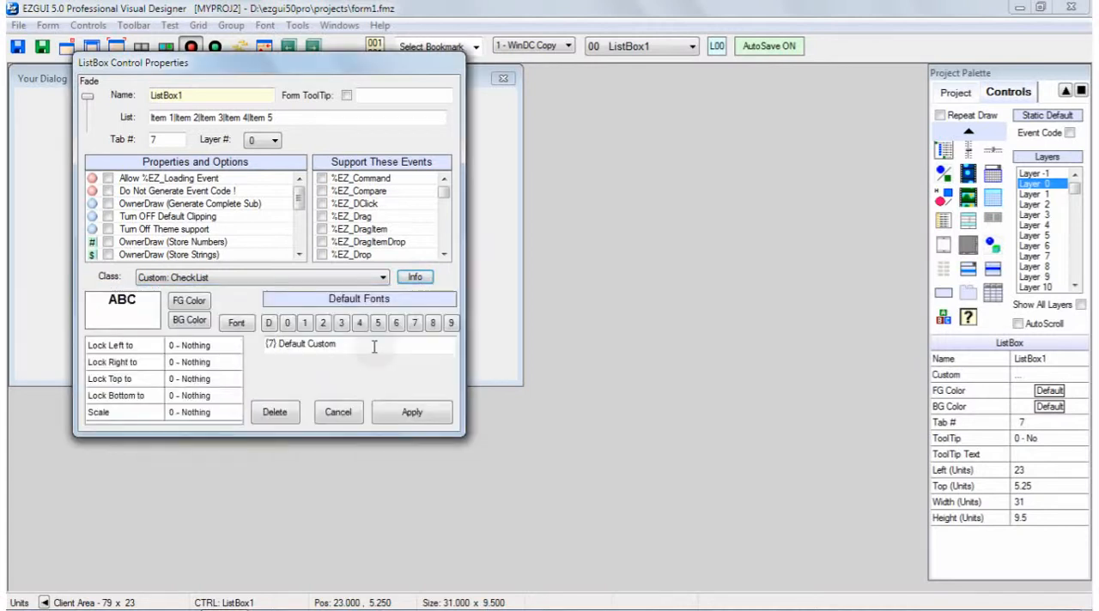
click(411, 413)
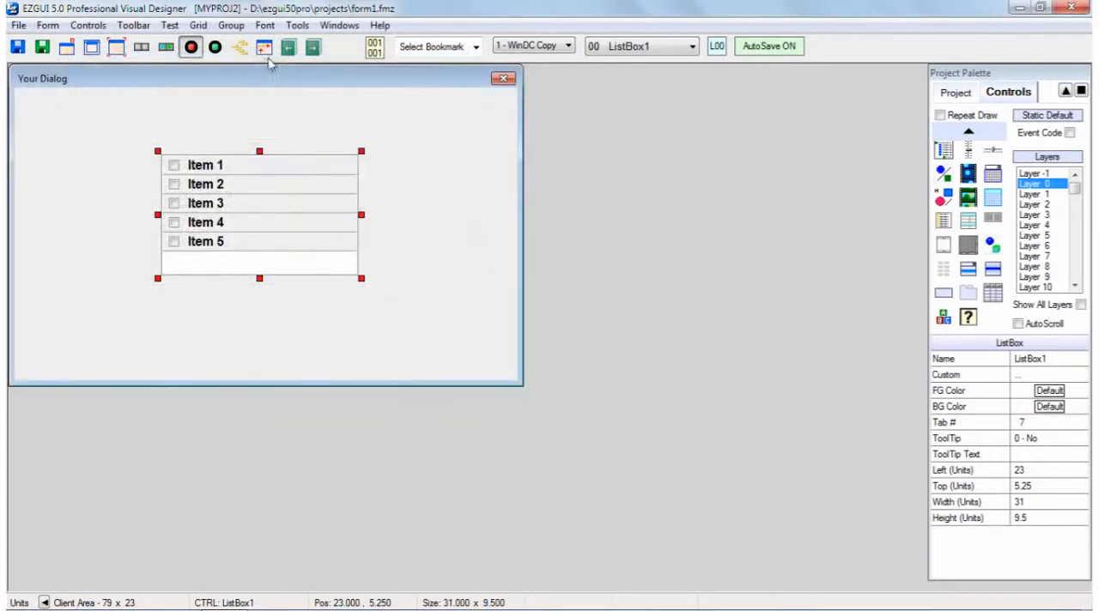
Run the form in test mode, toggle the check boxes of all five list items, and close the test dialog
click(216, 48)
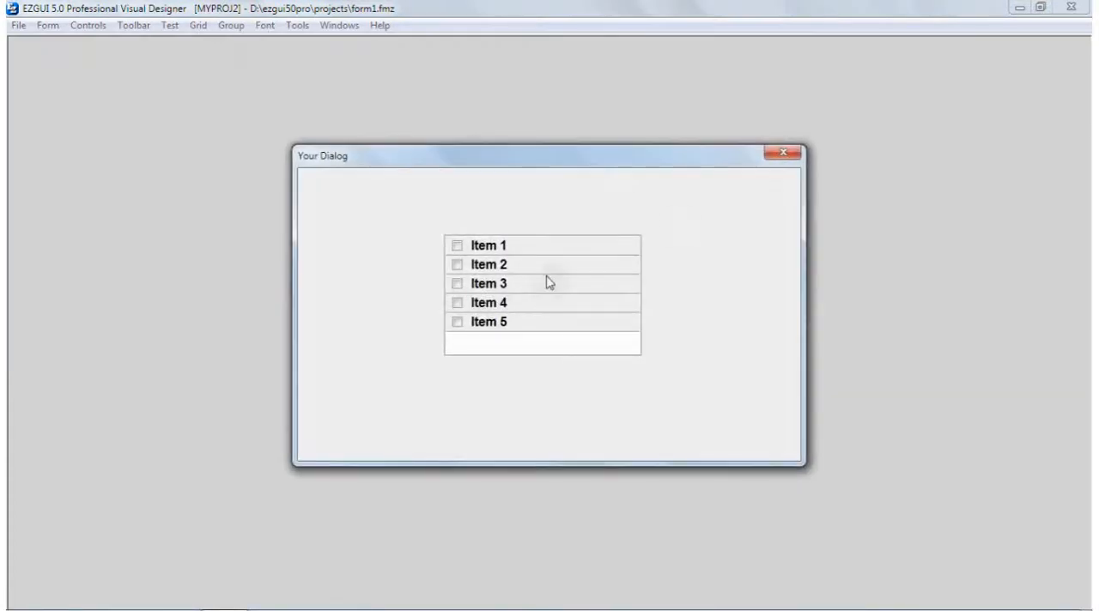
click(550, 283)
click(522, 305)
click(533, 324)
click(533, 306)
click(534, 266)
click(540, 249)
click(783, 155)
Shorten ListBox1 to about 7.5 units high and try scrolling it and toggling Item 1 and Item 3 in test mode
click(305, 219)
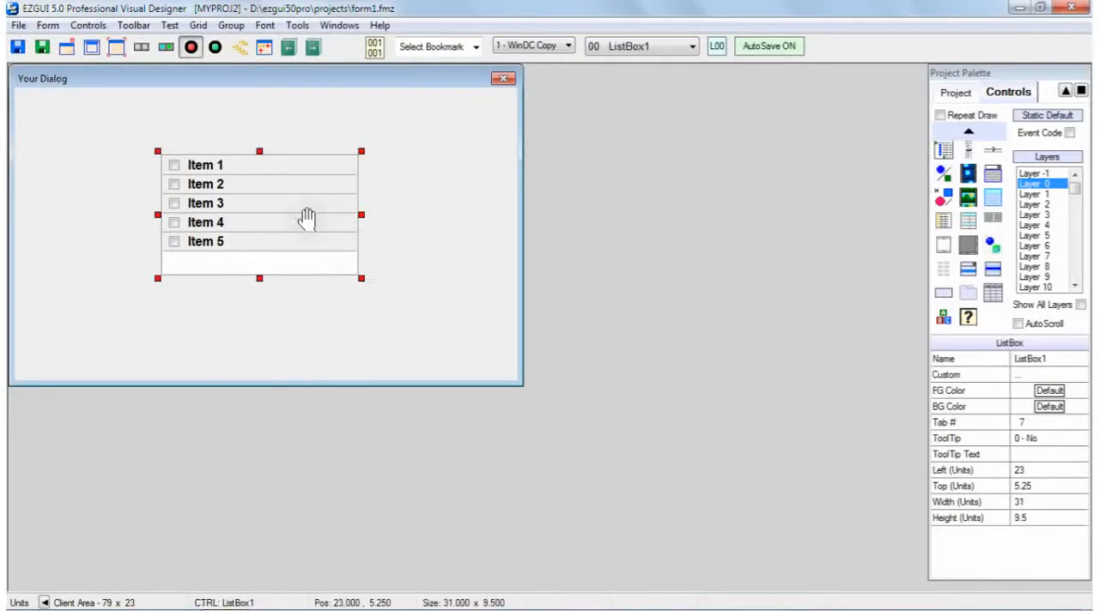
drag(361, 278, 362, 253)
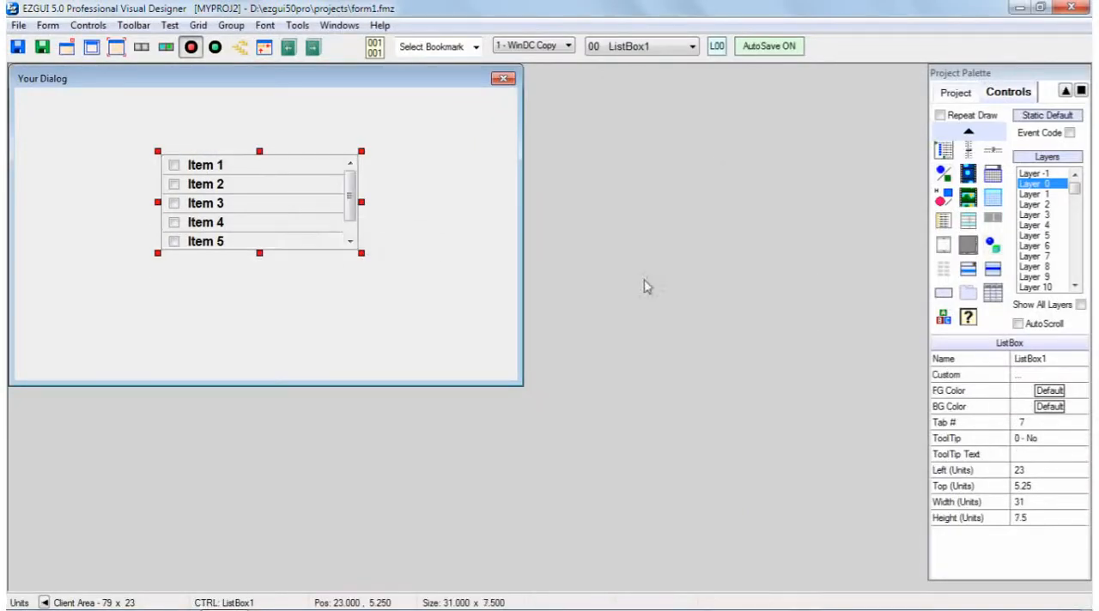
click(214, 48)
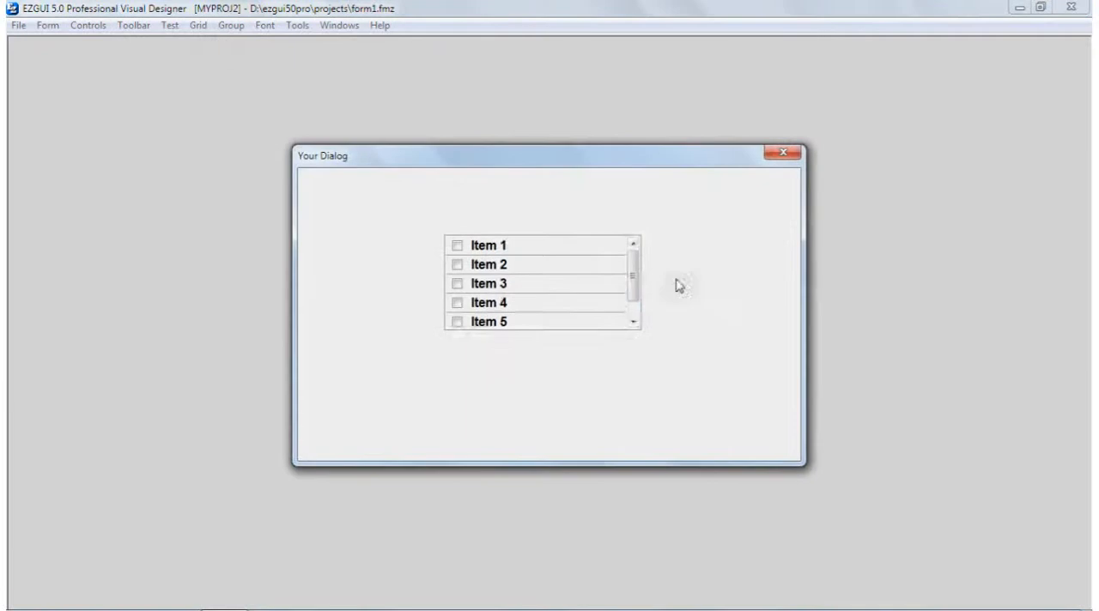
drag(632, 271, 636, 311)
click(633, 244)
click(522, 250)
click(517, 289)
click(464, 284)
click(782, 153)
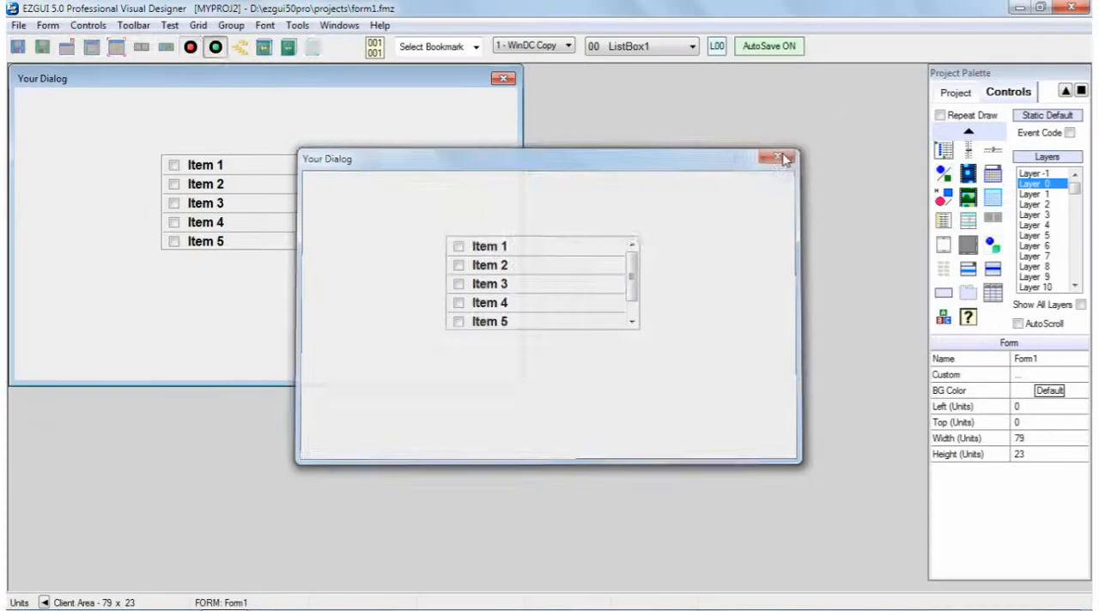
Set the background color of ListBox1 to pale green and apply the change
click(242, 205)
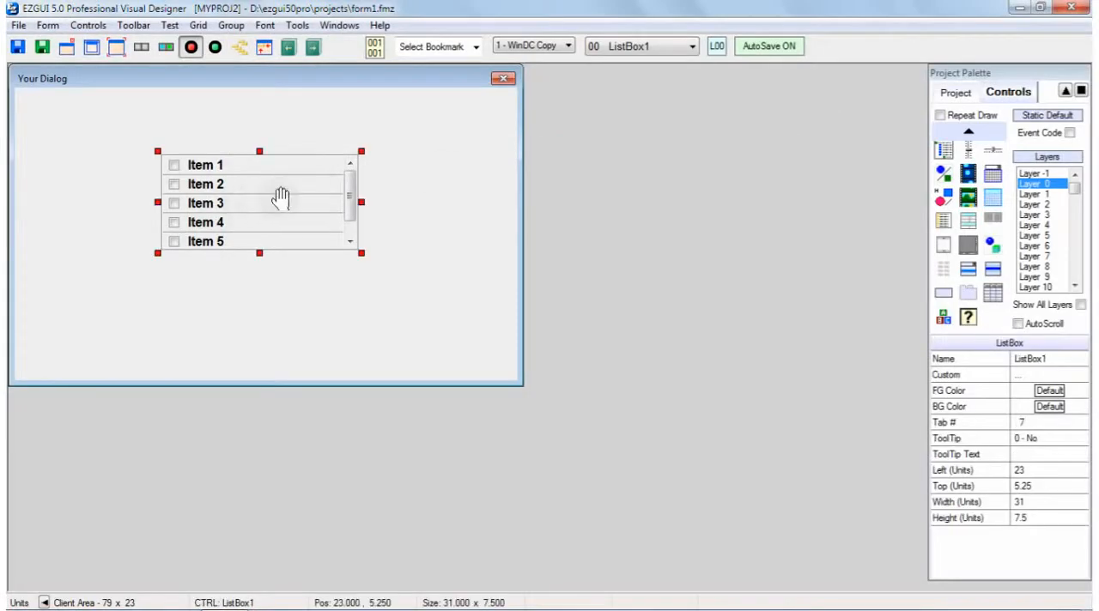
double_click(285, 198)
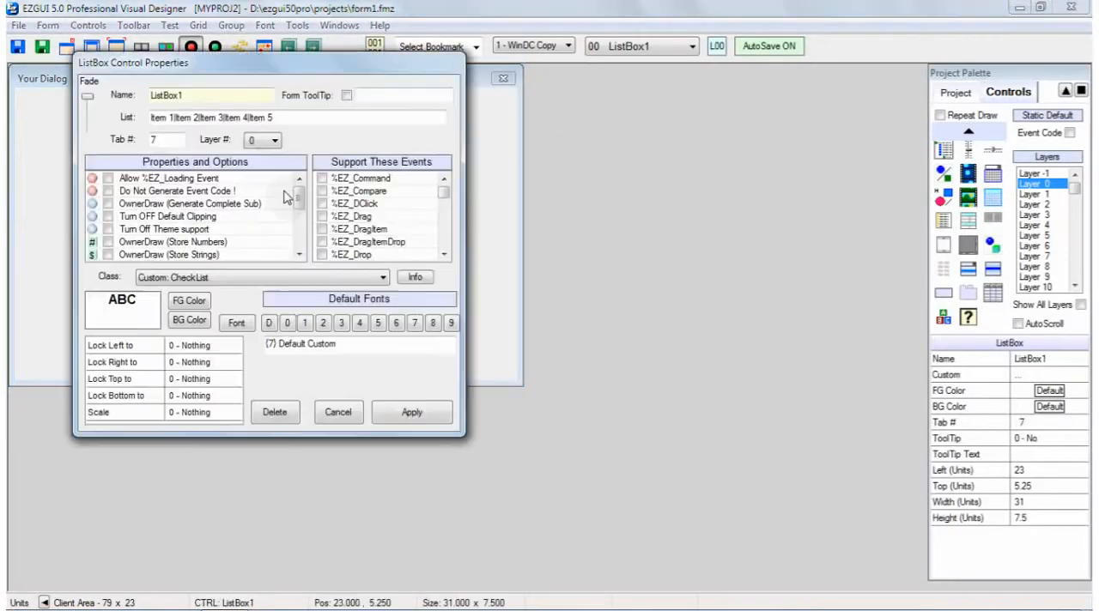
click(187, 321)
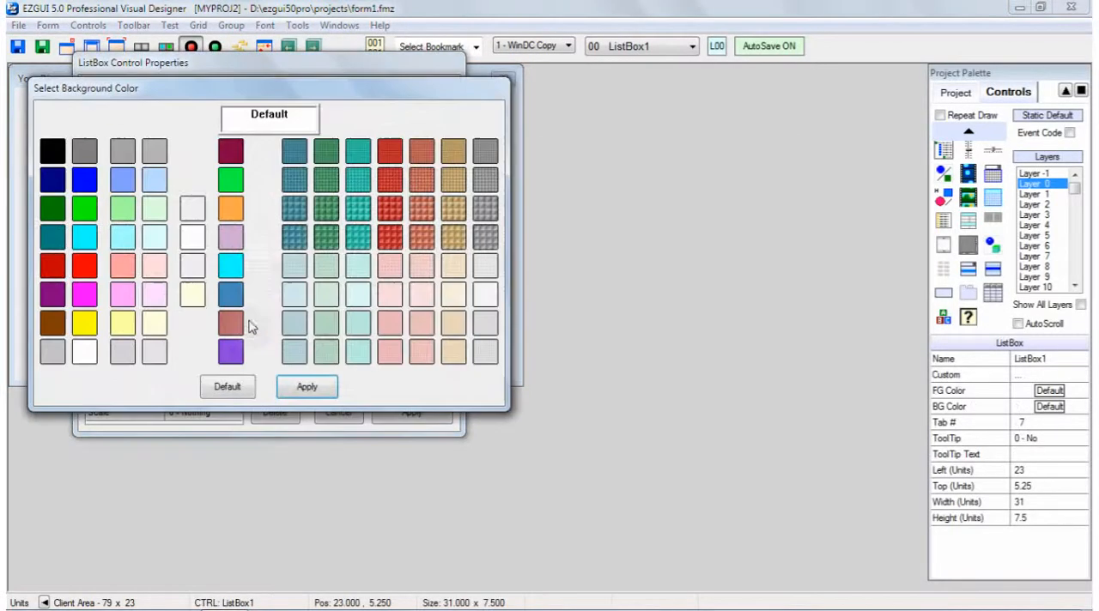
click(154, 208)
click(307, 386)
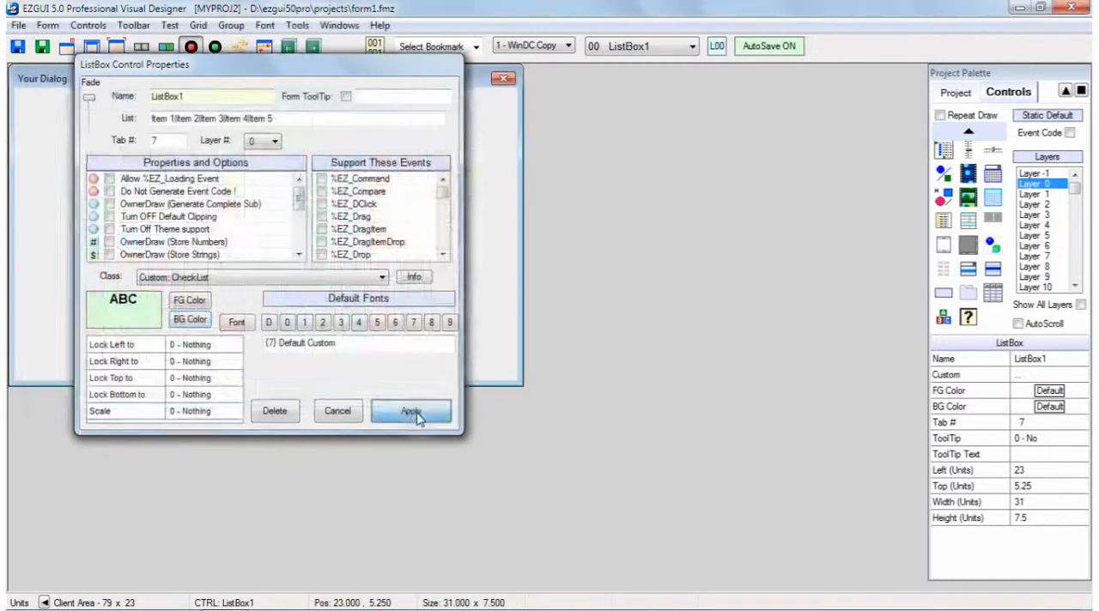
click(421, 412)
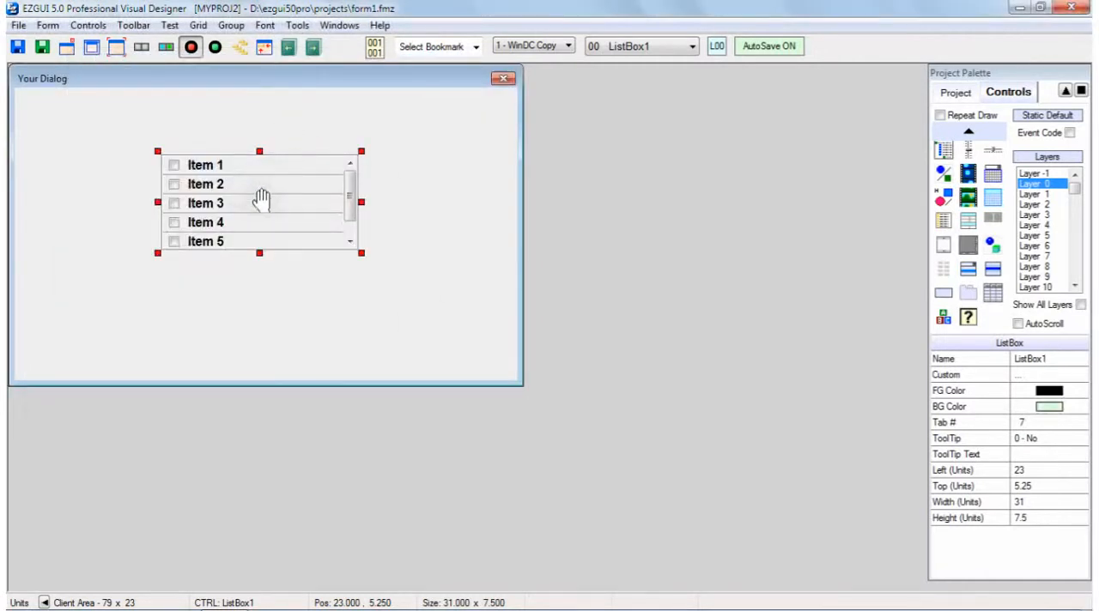
Delete ListBox1 from the form
mouse_move(260, 196)
mouse_down()
mouse_move(333, 233)
mouse_move(262, 196)
mouse_up()
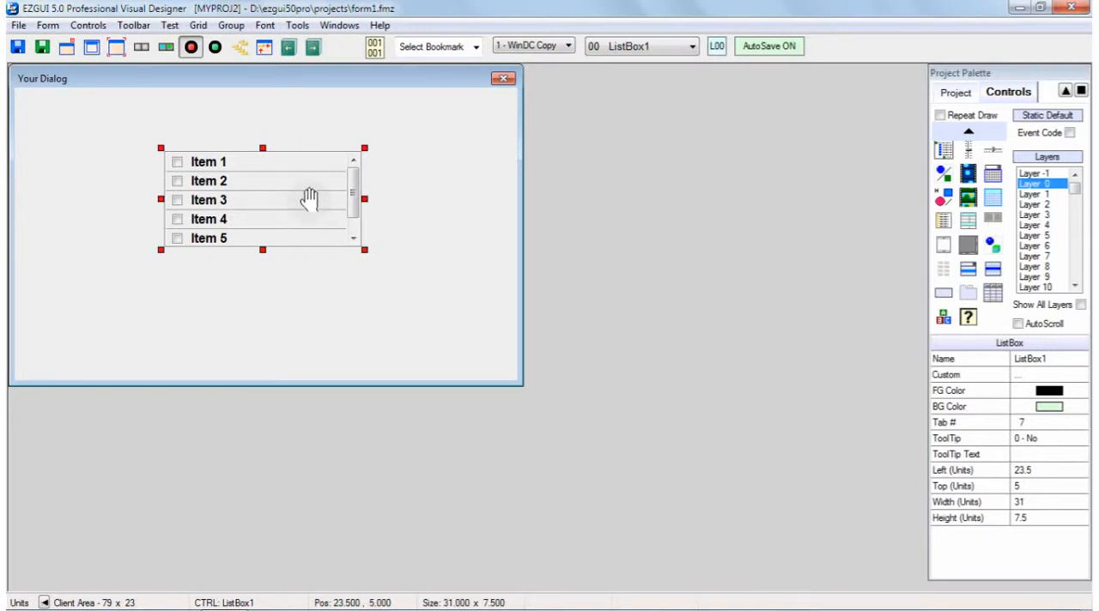
key(Delete)
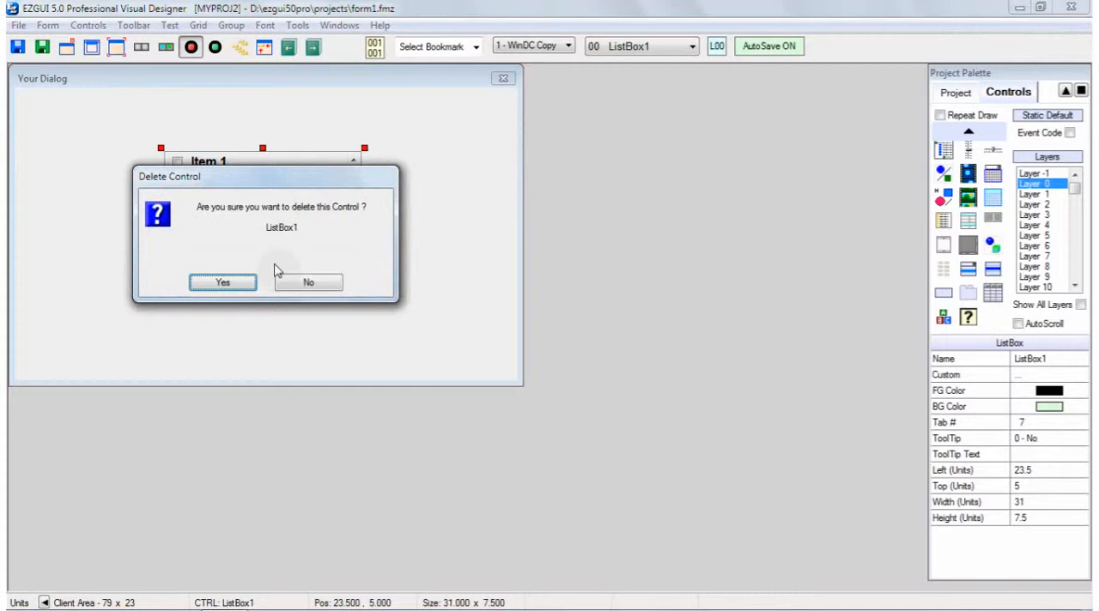
click(221, 280)
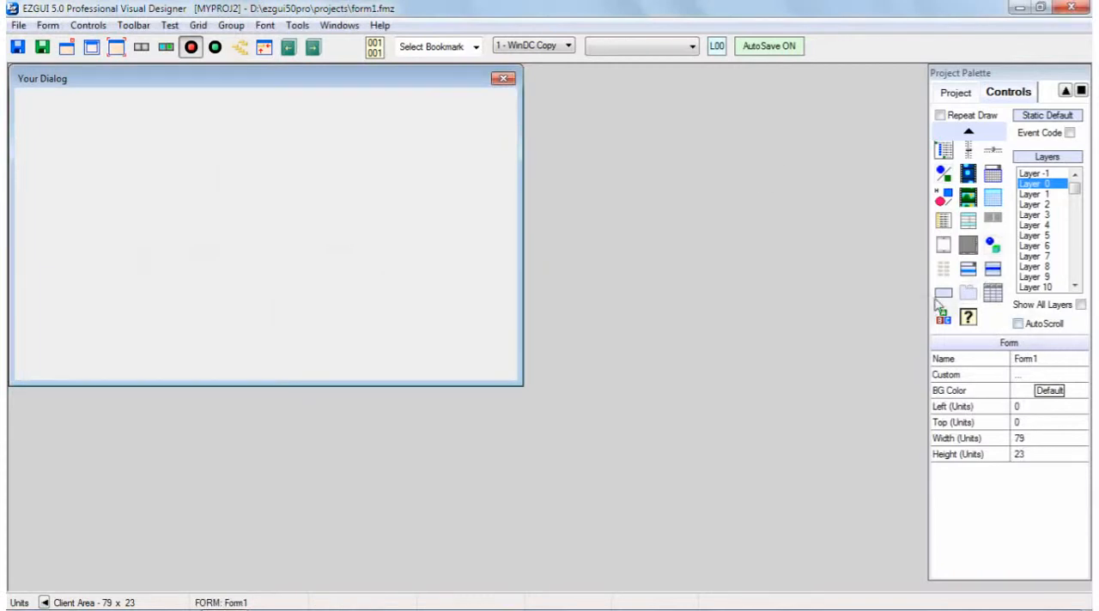
Draw a label about 56.5 by 3.25 units across the upper part of the form
click(943, 295)
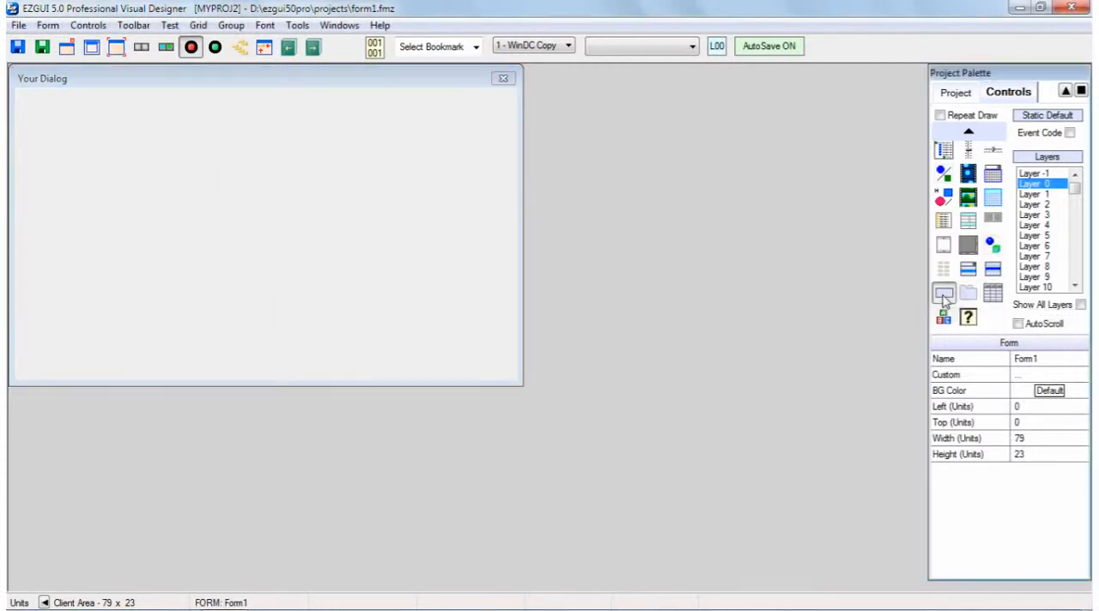
drag(75, 161, 471, 187)
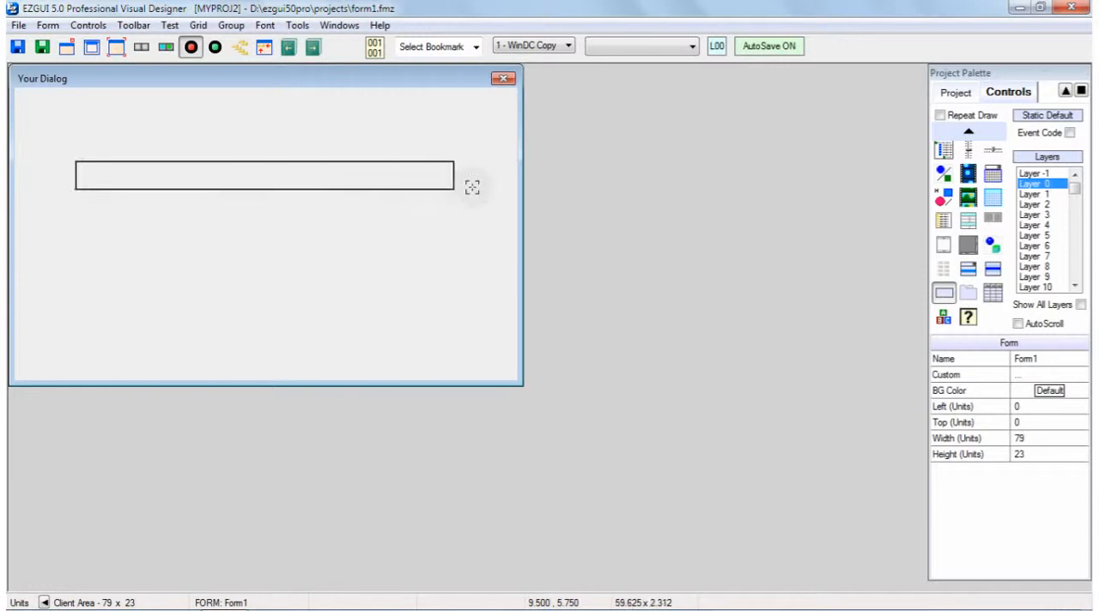
click(271, 172)
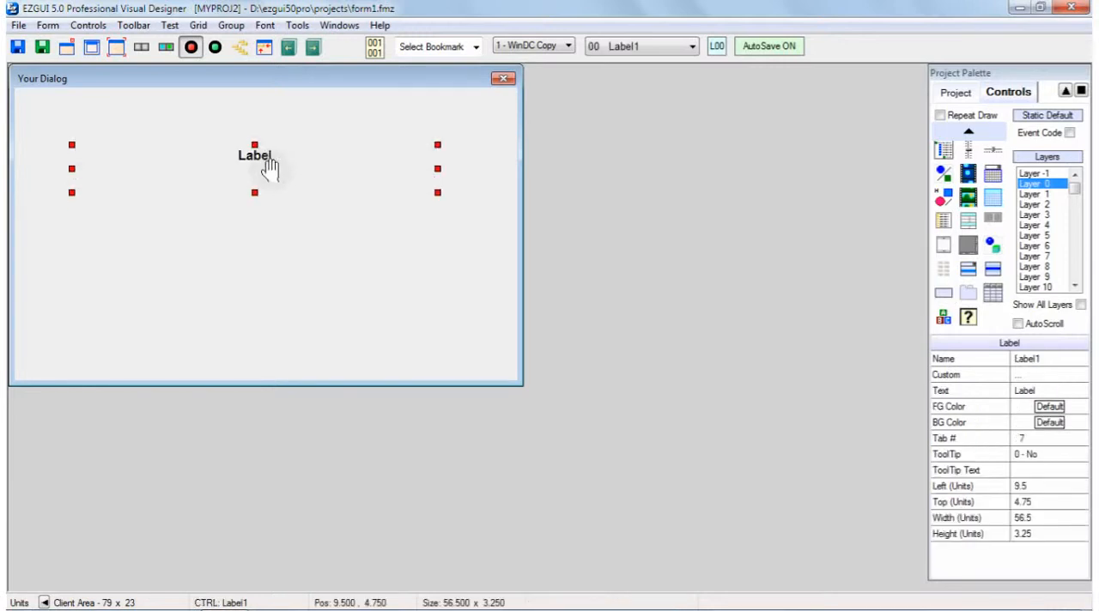
Assign the custom class Label3DM to Label1 and read through its class description
double_click(269, 169)
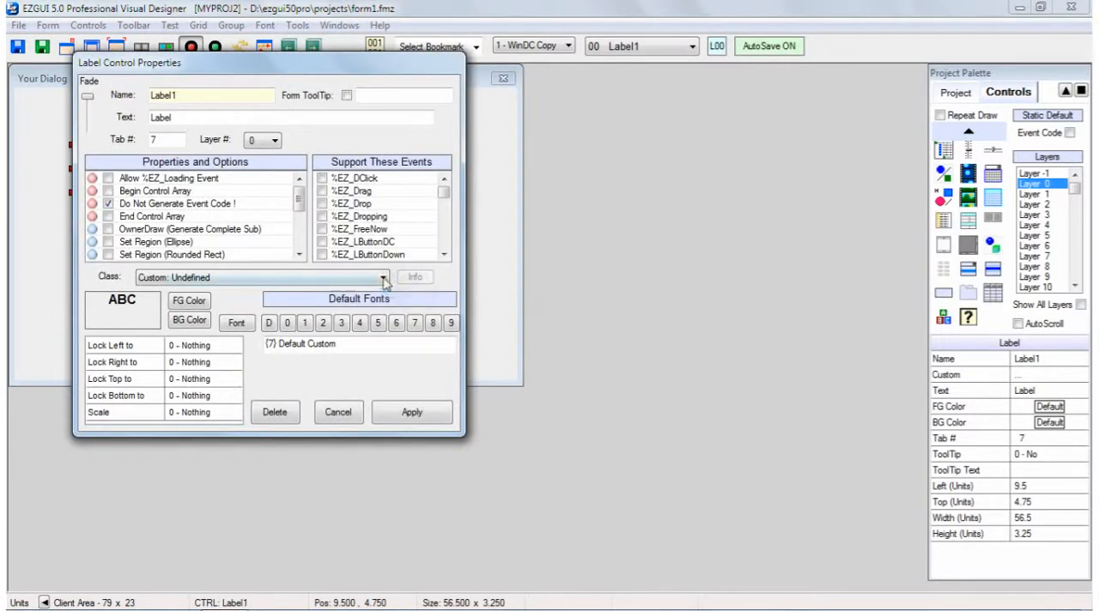
click(383, 278)
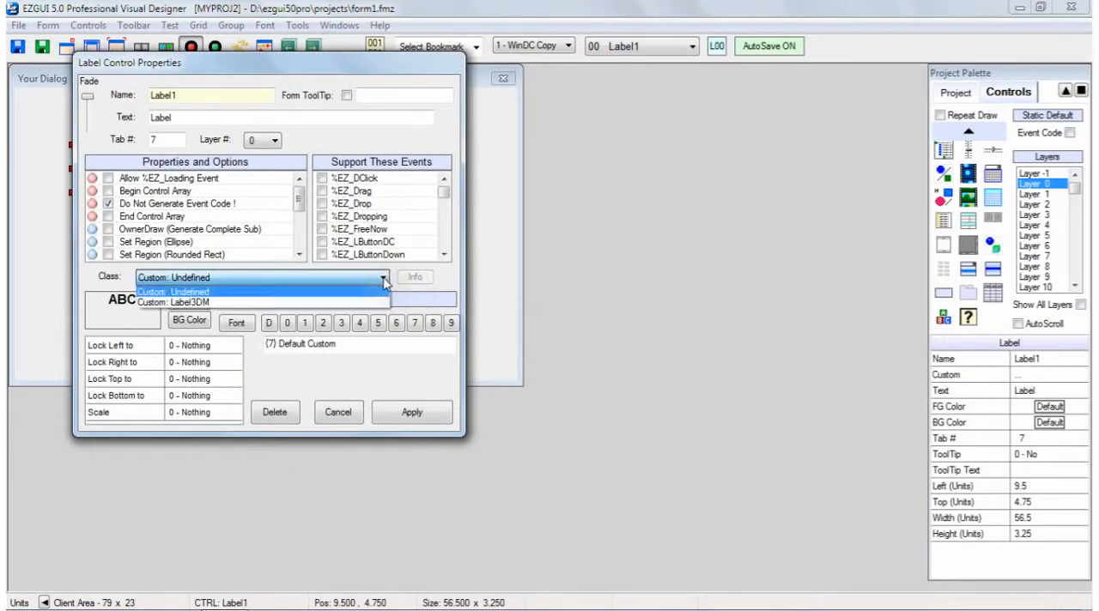
click(203, 303)
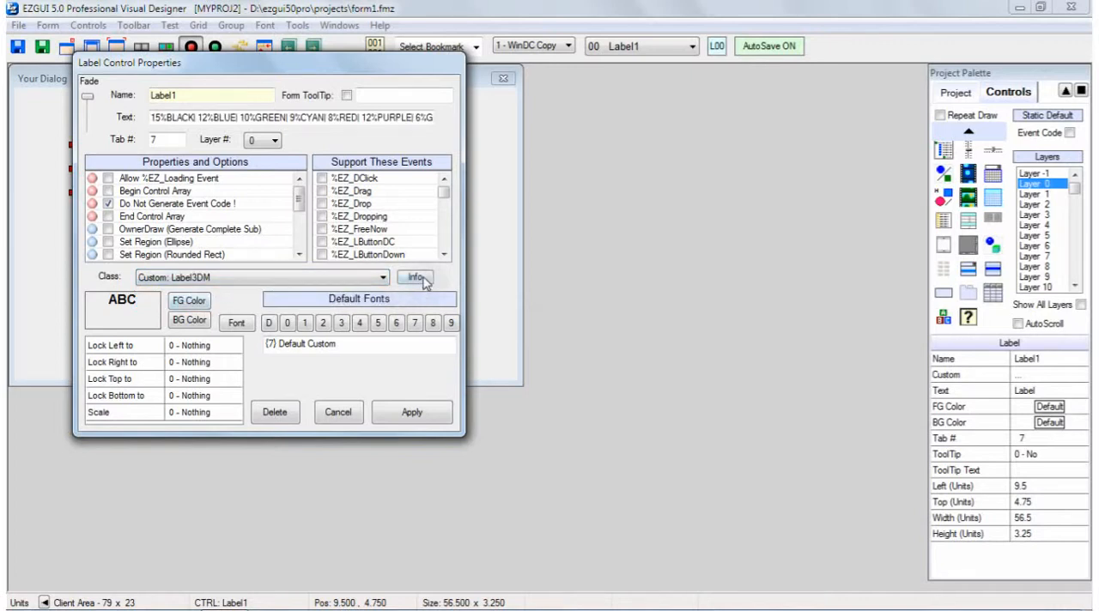
click(416, 277)
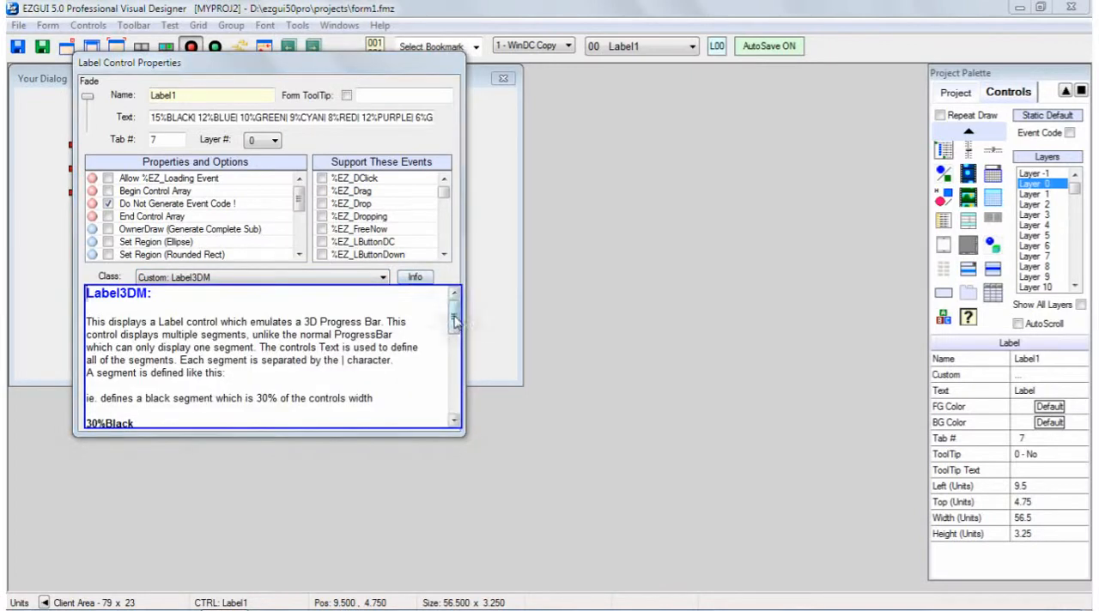
drag(455, 316, 467, 423)
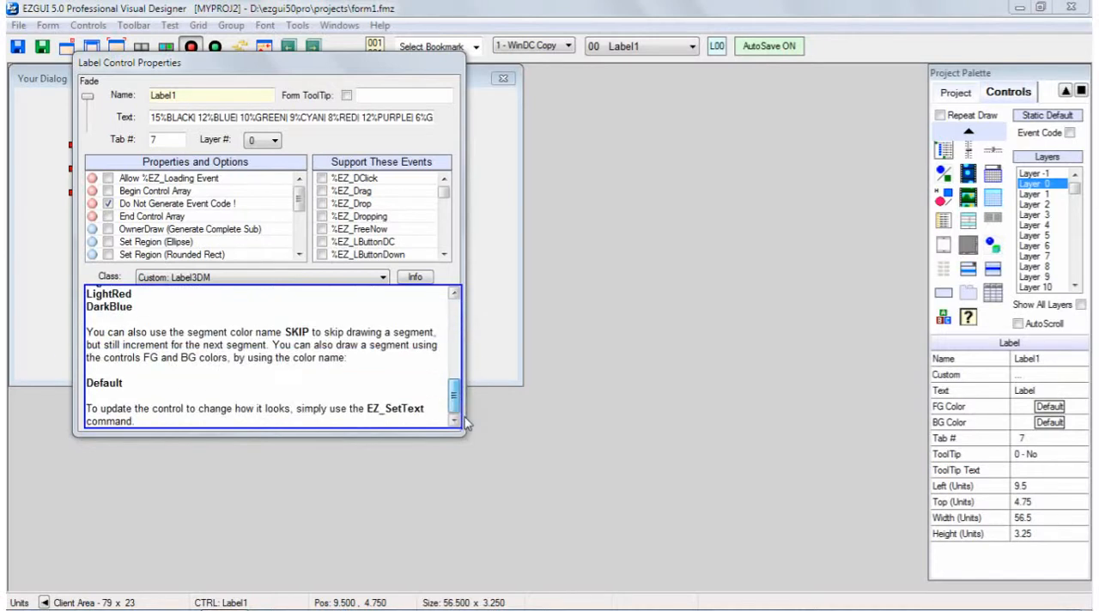
click(420, 281)
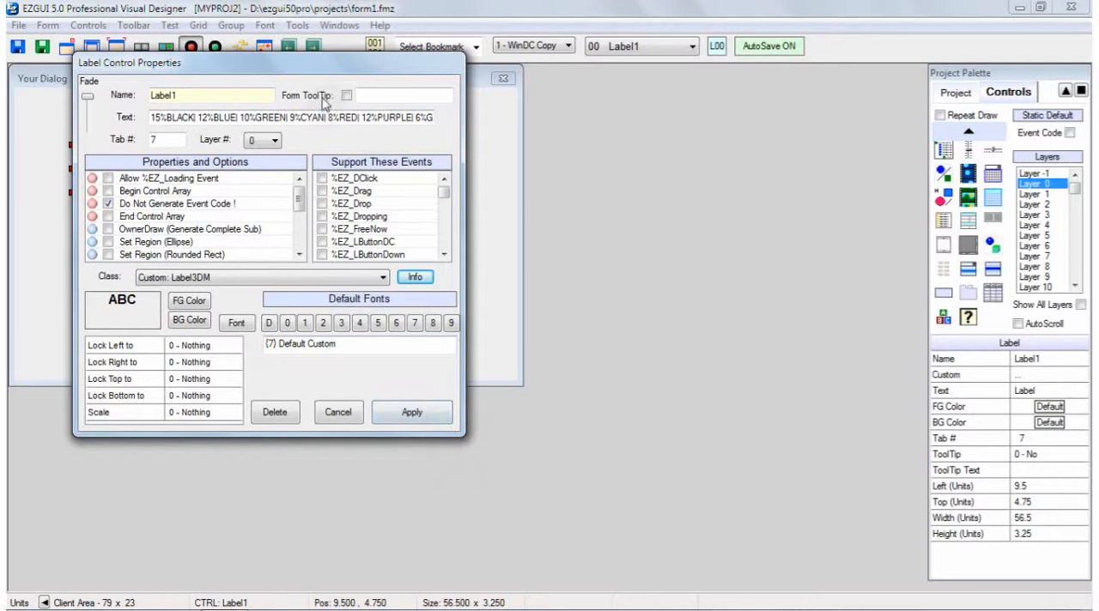
Review the colored segment definitions in Label1's text and apply the label properties
click(346, 117)
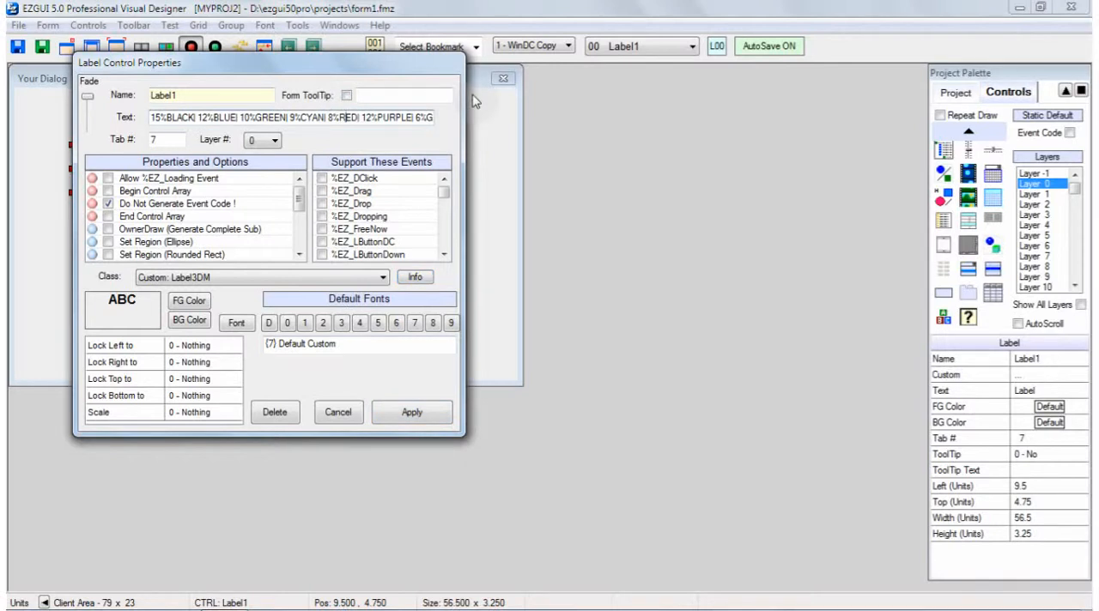
click(168, 118)
click(420, 420)
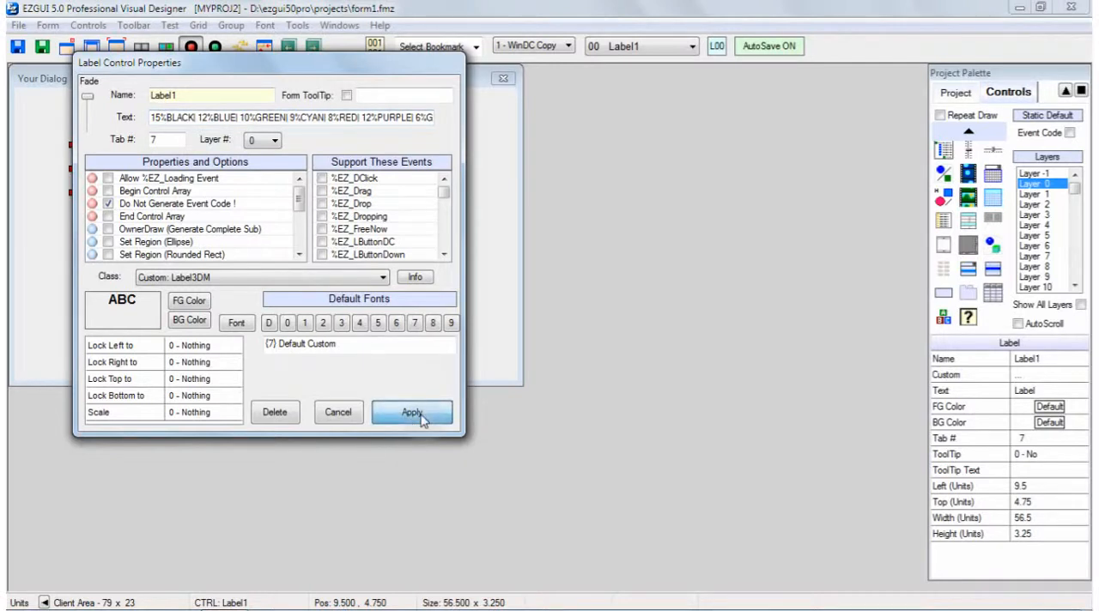
Resize Label1 to about 65 by 2.5 units and move it to about 6 left, 3.5 top
drag(241, 177, 262, 202)
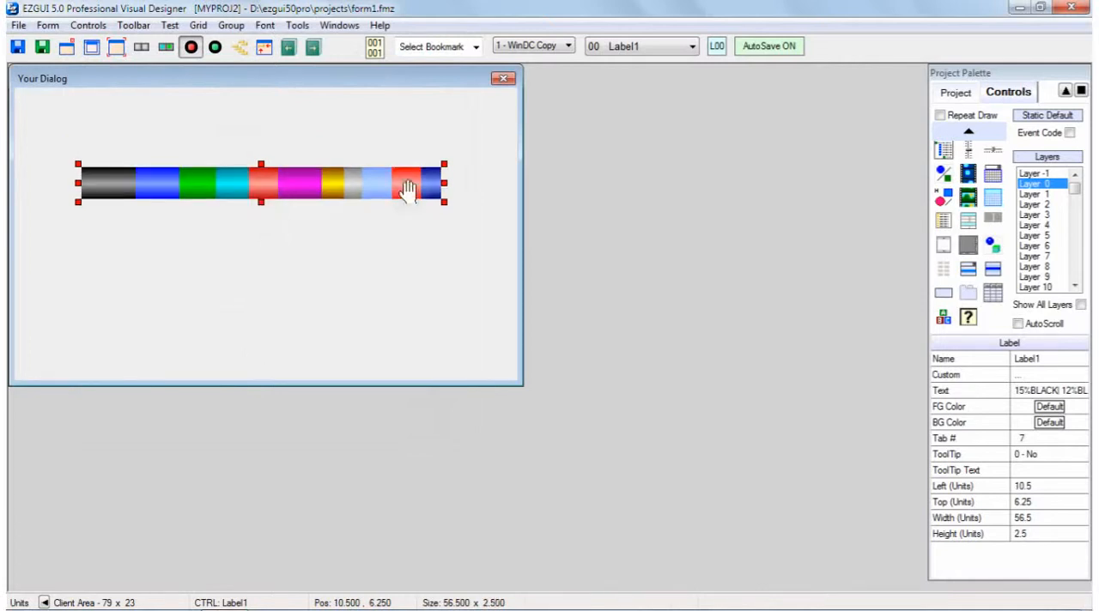
drag(443, 183, 483, 183)
drag(386, 186, 361, 142)
drag(52, 139, 37, 138)
mouse_move(275, 136)
mouse_down()
mouse_move(253, 152)
mouse_move(278, 201)
mouse_move(268, 155)
mouse_up()
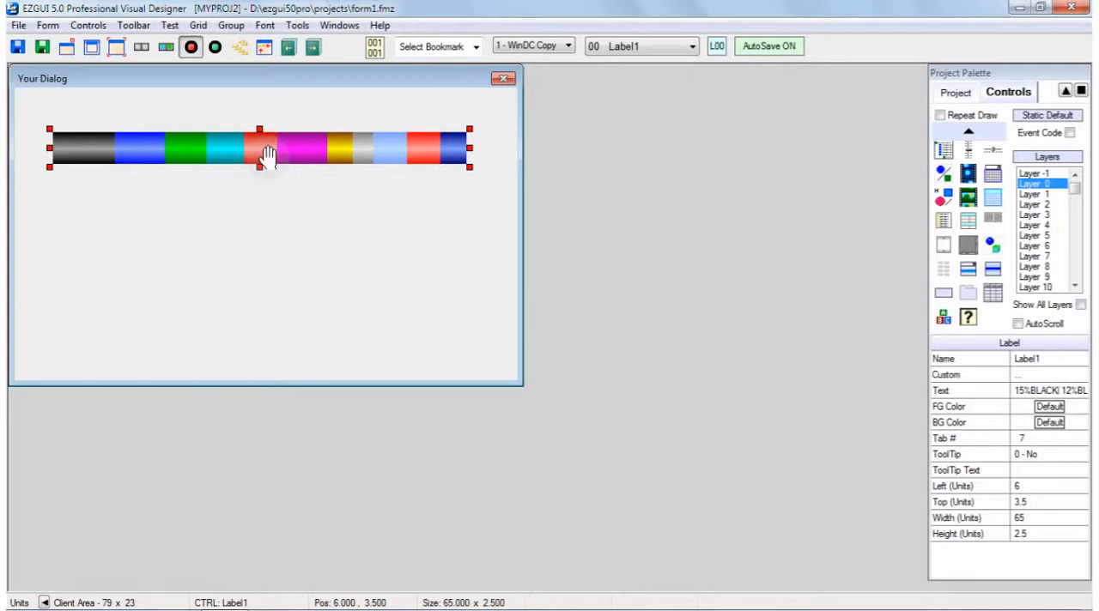
Delete Label1 and draw a custom tab control about 66 by 12.25 units across the middle of the form
key(Delete)
click(245, 281)
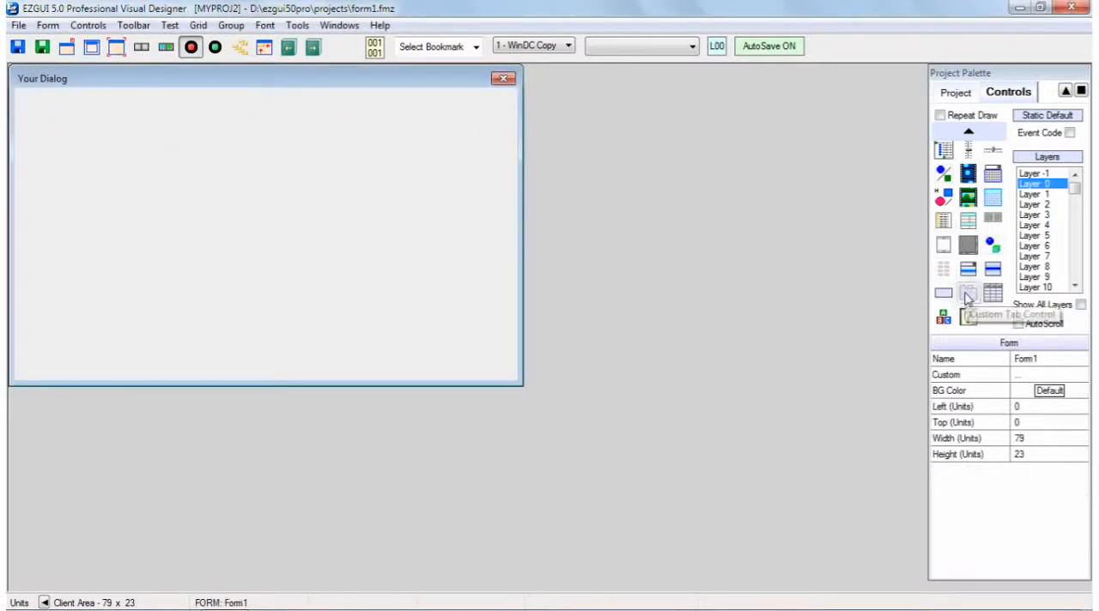
click(968, 295)
drag(57, 148, 477, 306)
drag(249, 234, 281, 263)
mouse_move(284, 260)
mouse_down()
mouse_move(269, 231)
mouse_move(280, 248)
mouse_up()
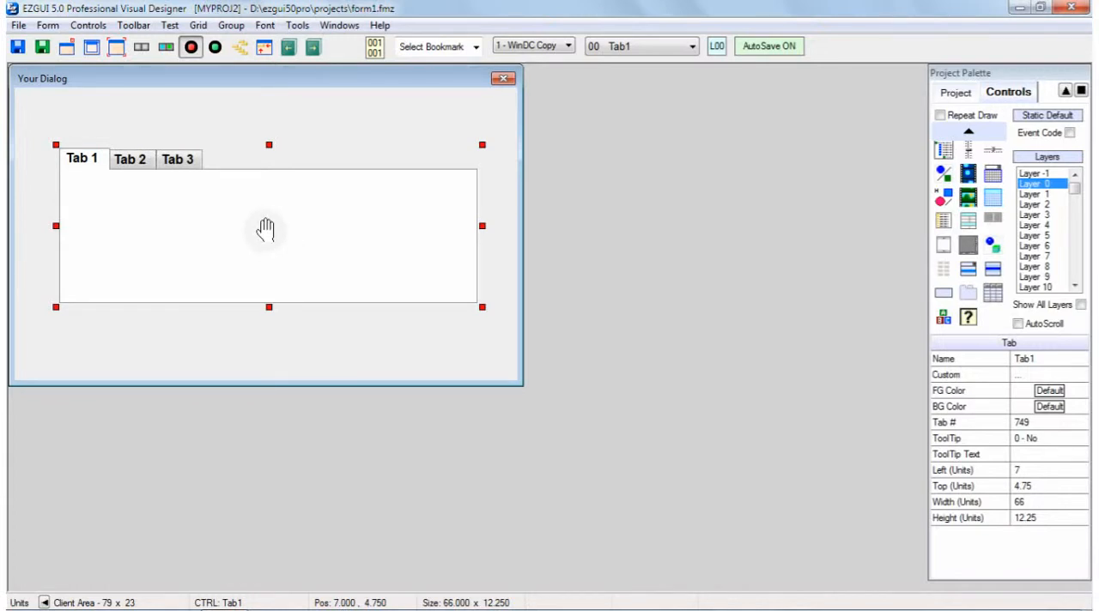
Set Tab1's custom class to GradTab, check its class description, and apply the change to the form
double_click(266, 228)
click(384, 282)
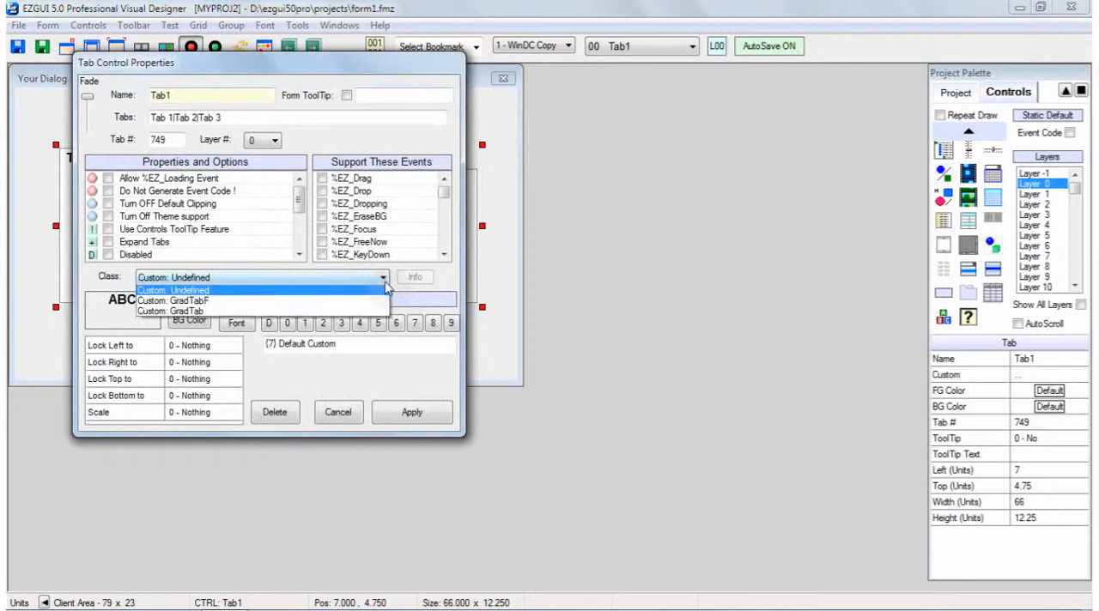
click(205, 314)
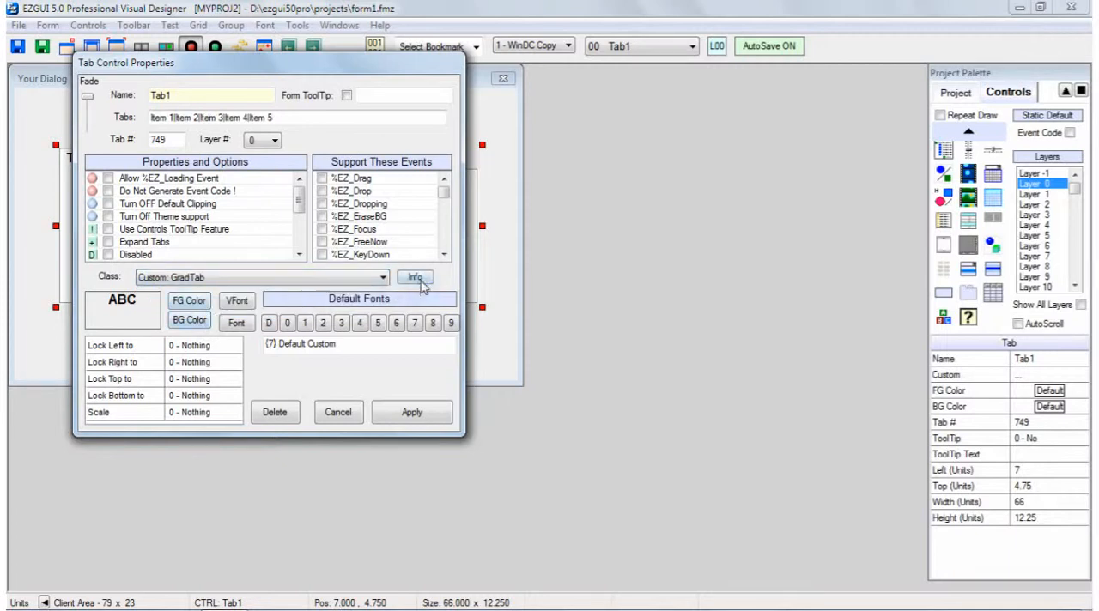
click(424, 285)
click(276, 371)
click(413, 414)
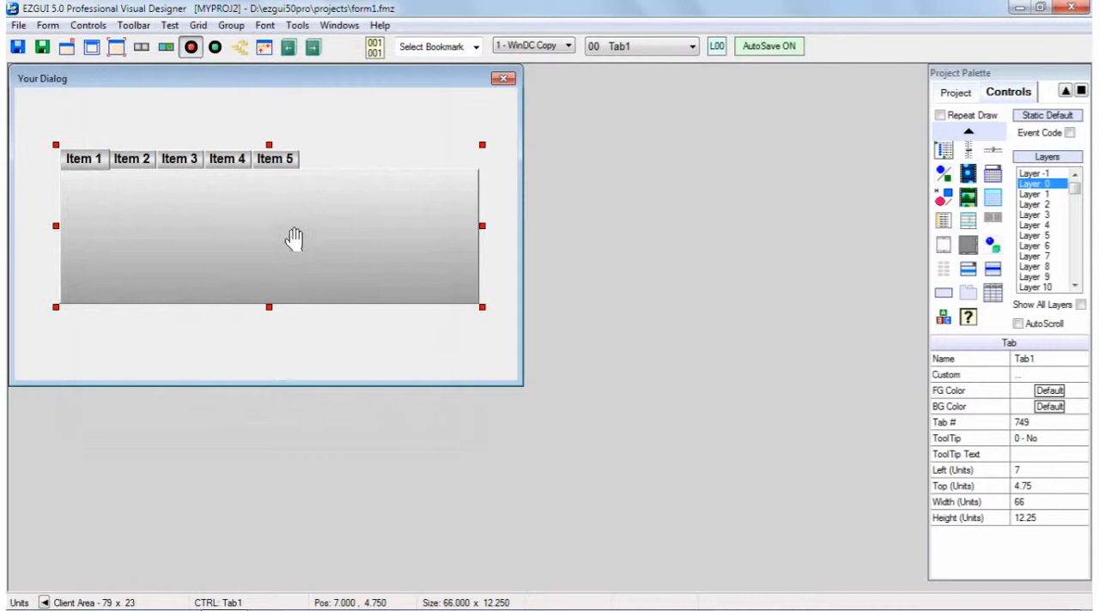
drag(280, 251, 268, 229)
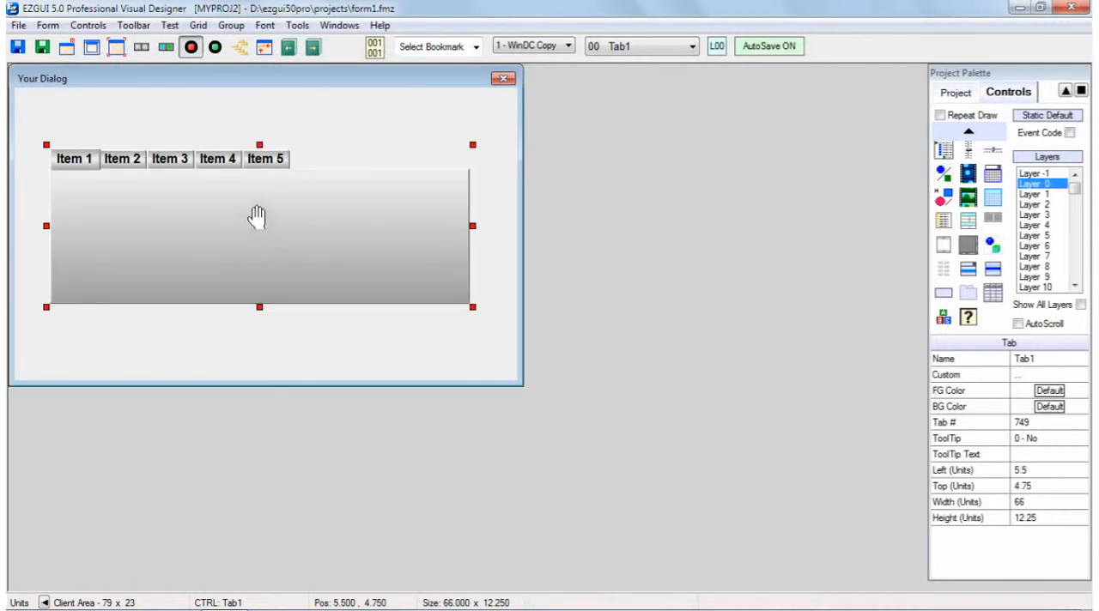
Set Tab1's foreground color to pale blue and its background color to medium light blue, and apply both
double_click(257, 216)
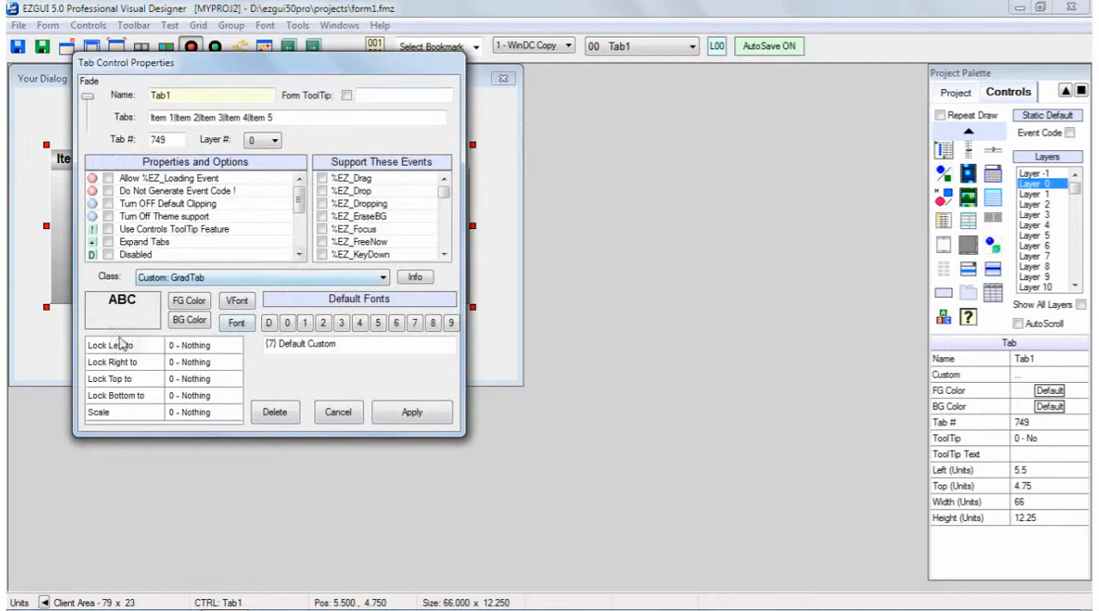
click(192, 302)
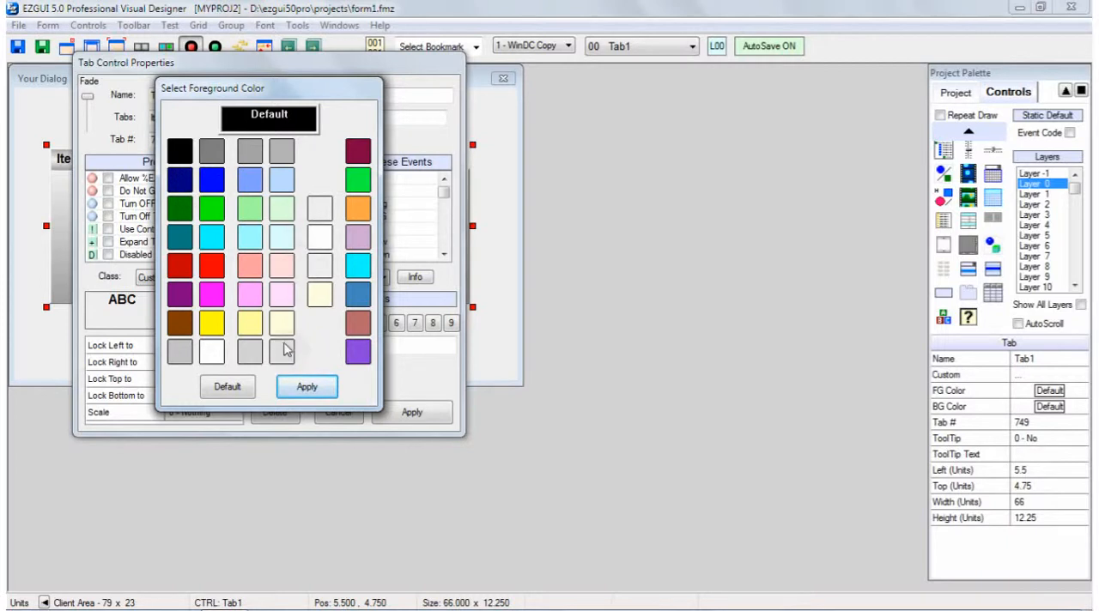
click(282, 179)
click(307, 387)
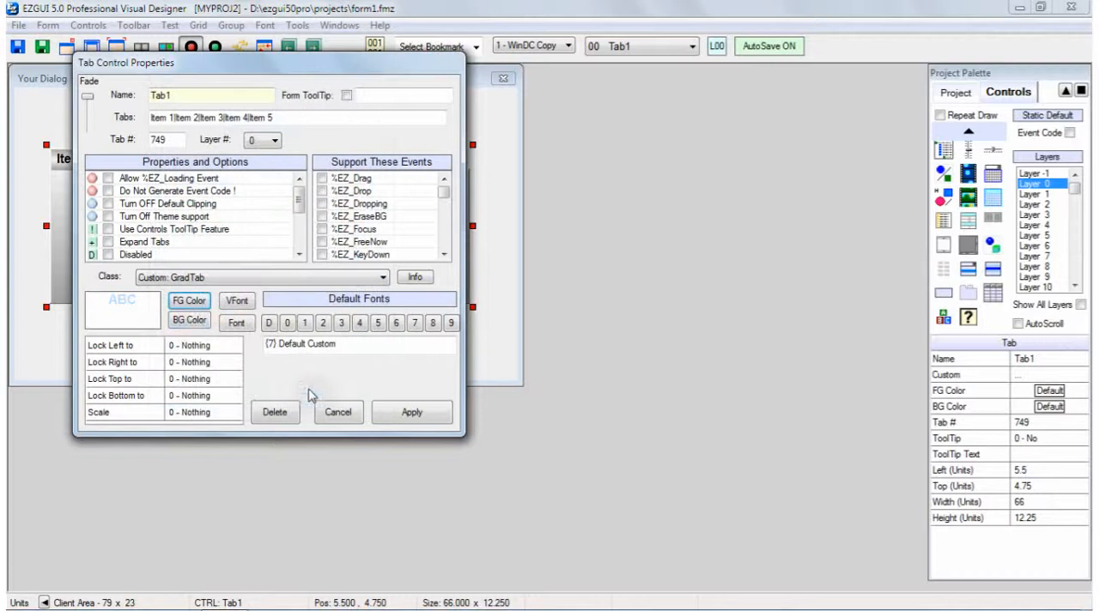
click(191, 321)
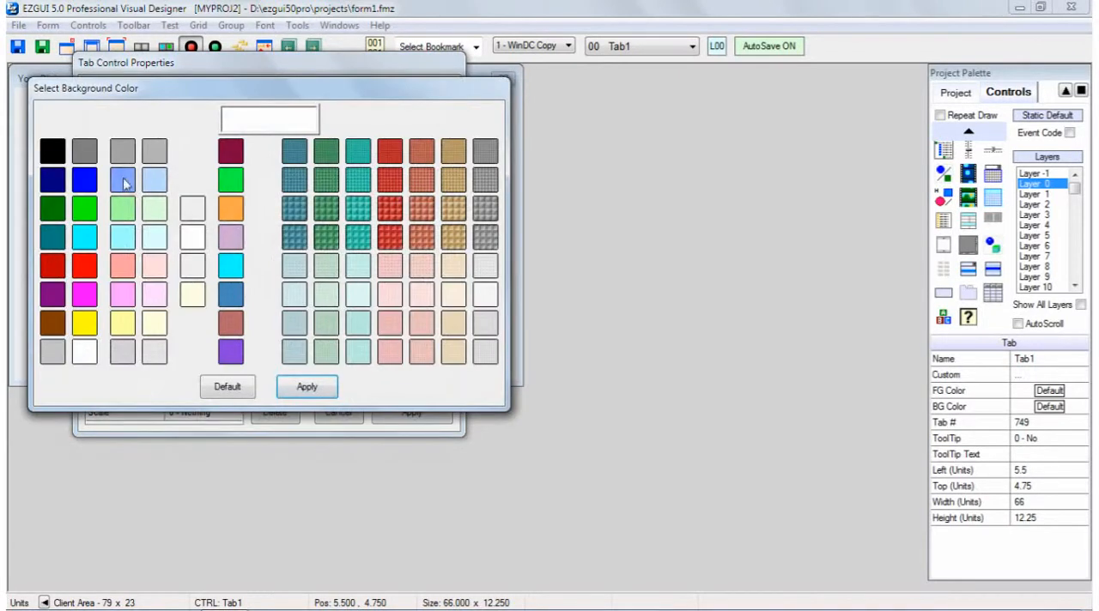
click(125, 182)
click(305, 386)
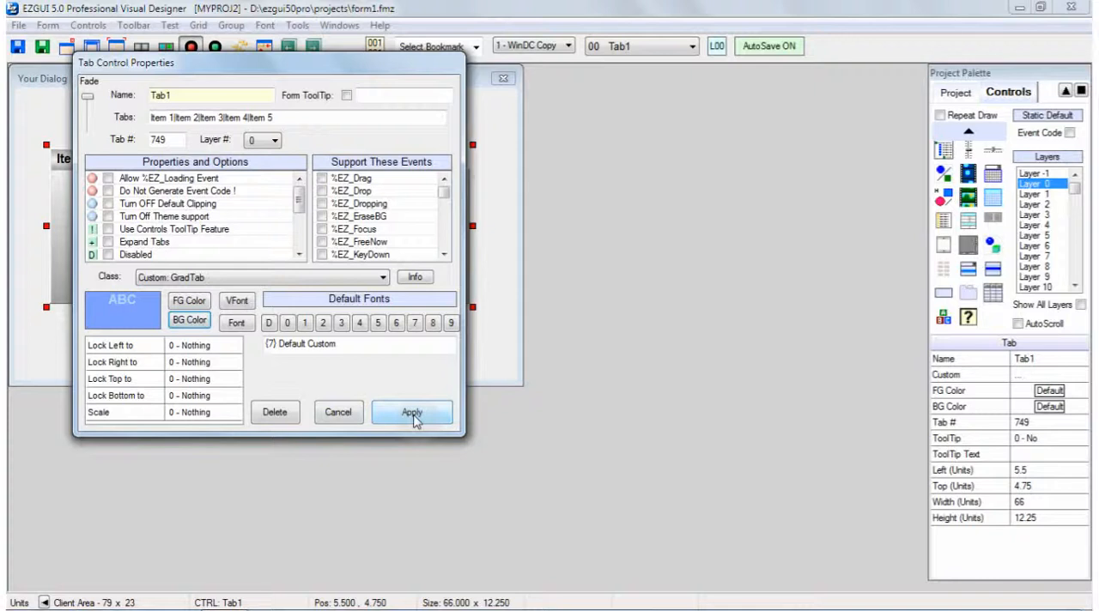
click(412, 413)
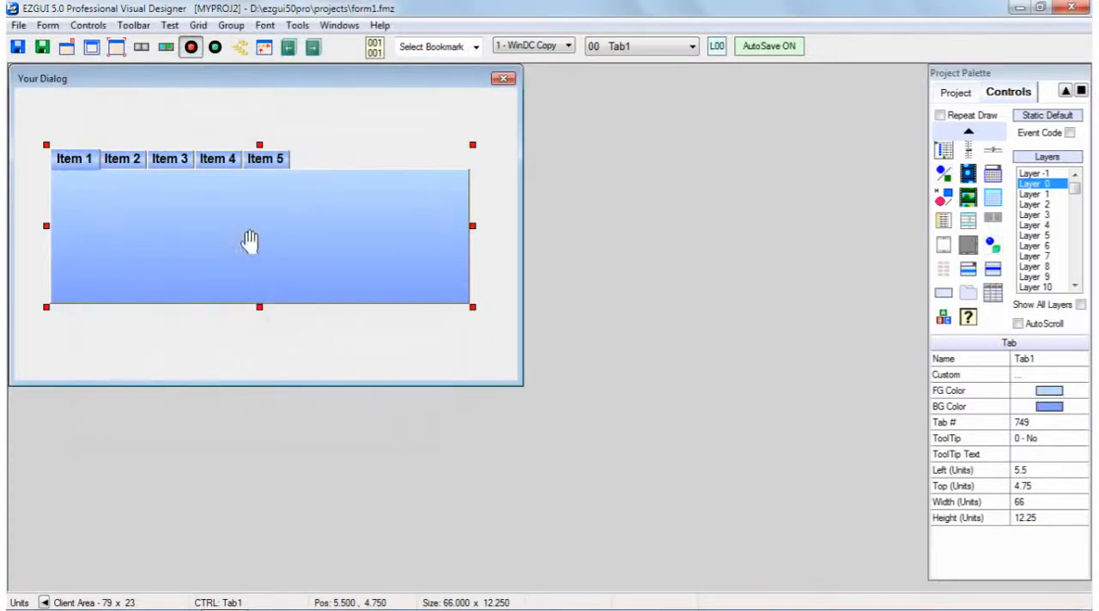
Resize Tab1 to about 56 by 17.5 units and move it to about 11.5 left, 3.75 top
mouse_move(247, 236)
mouse_down()
mouse_move(267, 289)
mouse_move(254, 222)
mouse_up()
drag(481, 302, 455, 351)
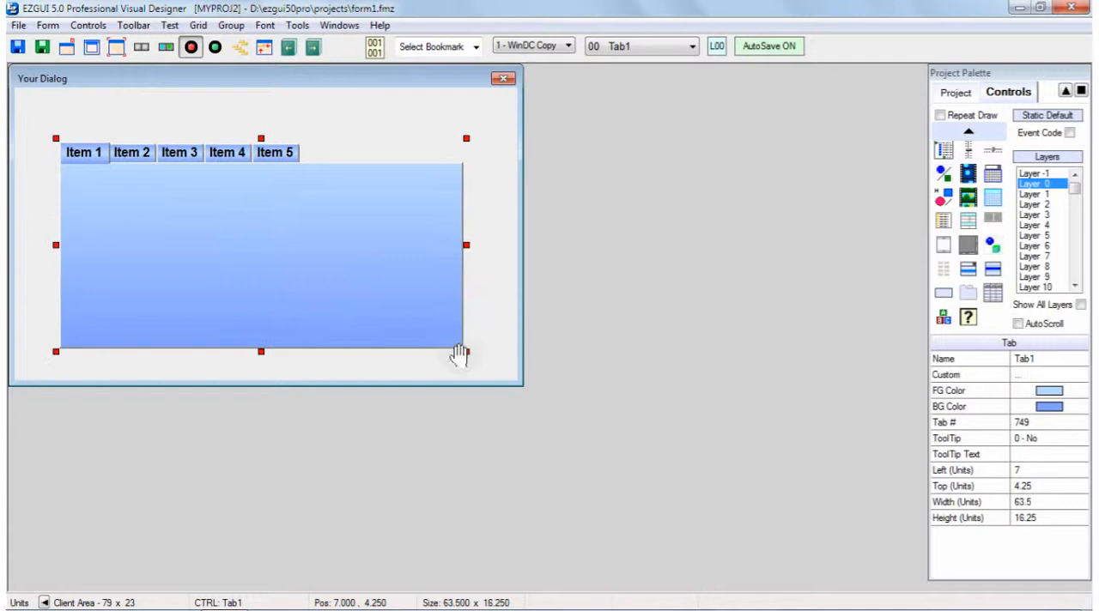
drag(454, 245, 418, 245)
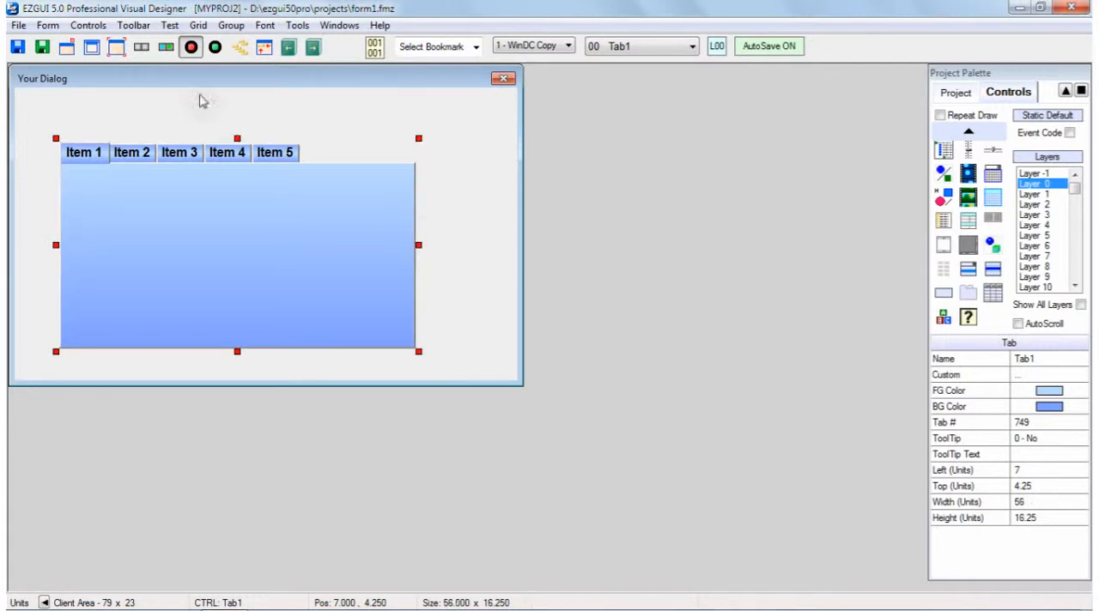
drag(237, 136, 237, 121)
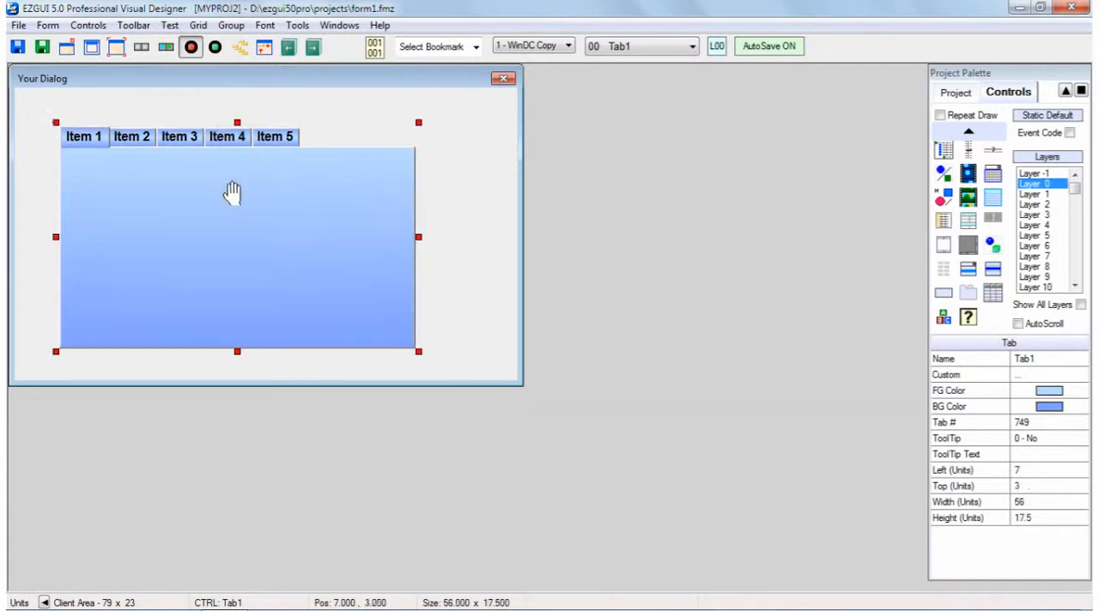
drag(228, 209, 266, 218)
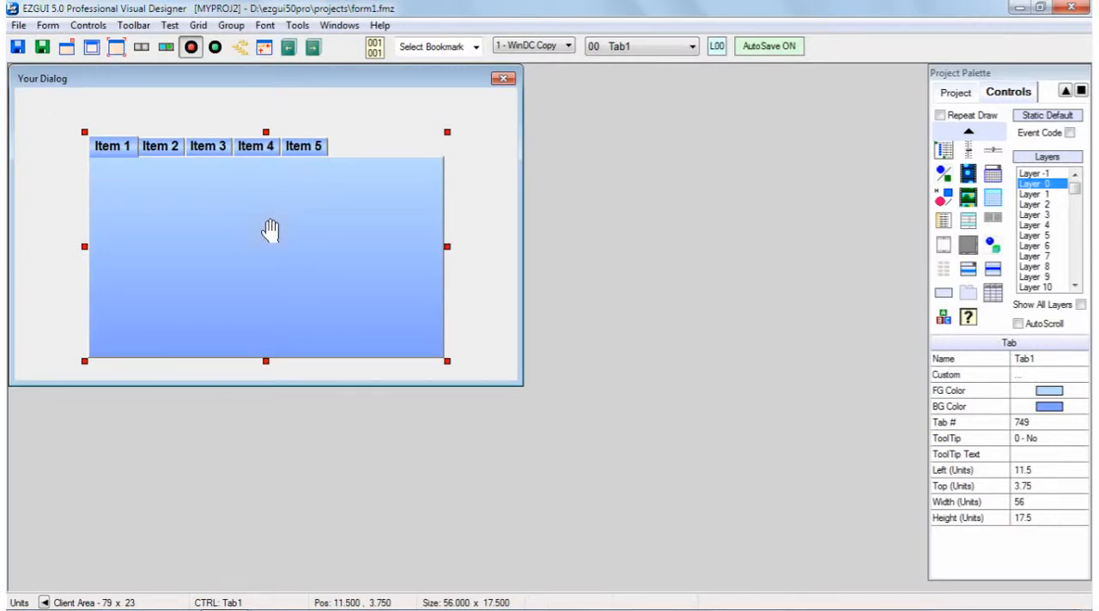
Change Tab1's custom class to GradTabF and move the control to about 12 left, 3.5 top
double_click(270, 228)
click(383, 279)
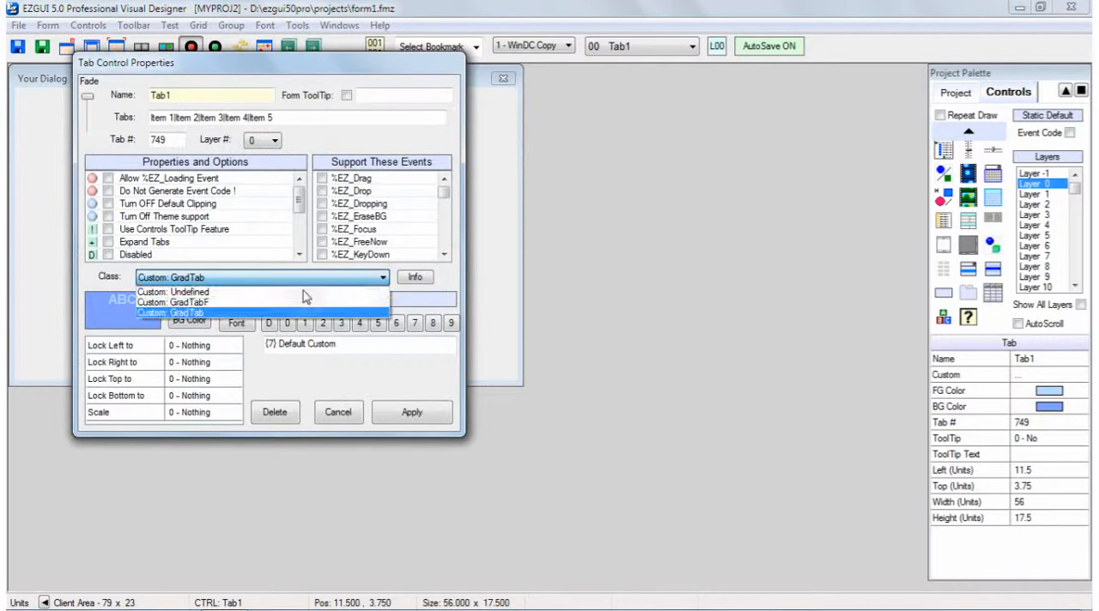
click(305, 302)
click(417, 416)
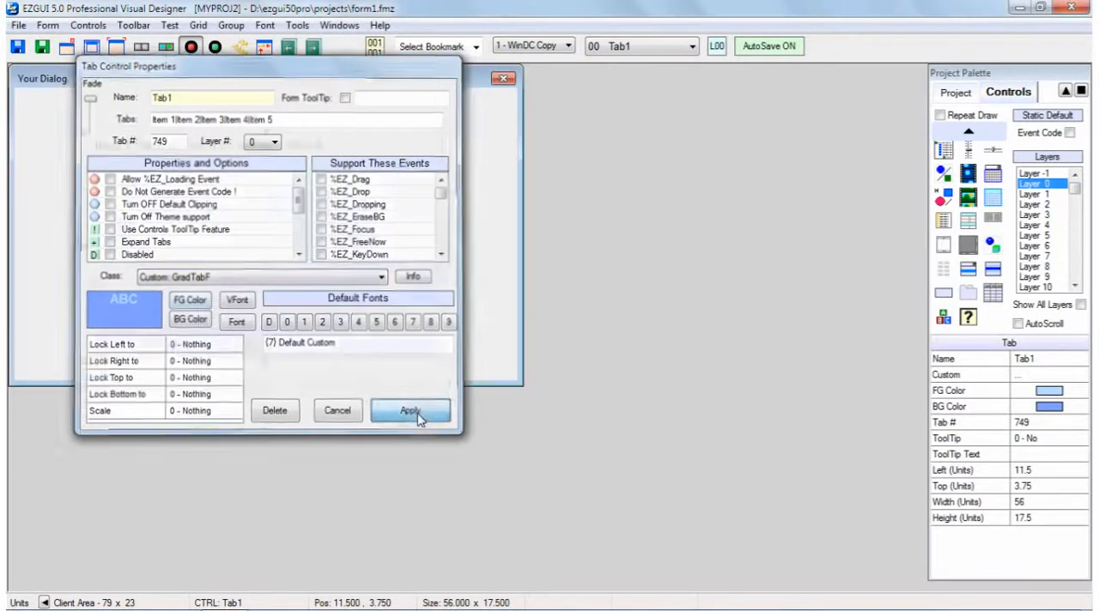
drag(277, 226, 308, 250)
click(477, 205)
click(296, 247)
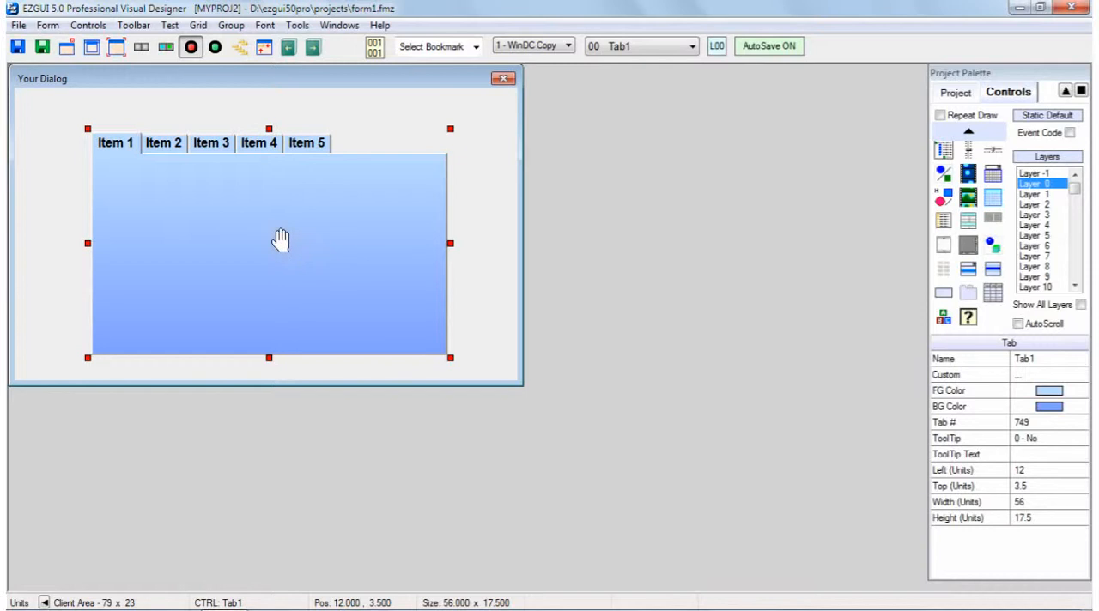
Delete Tab1 and draw a list view about 57 by 14 units in the middle of the form
key(Delete)
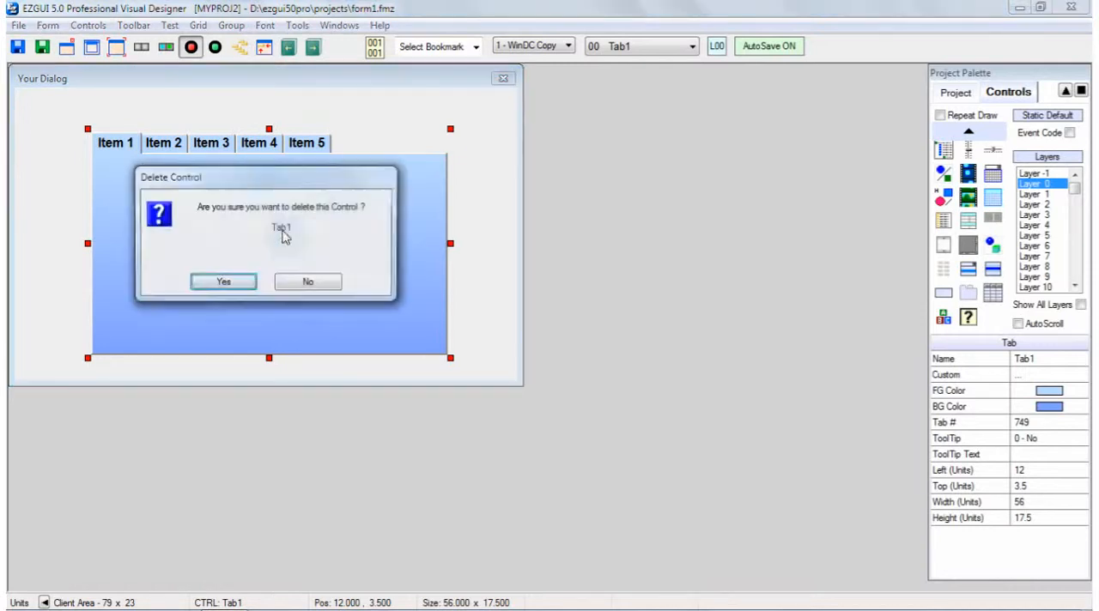
click(223, 286)
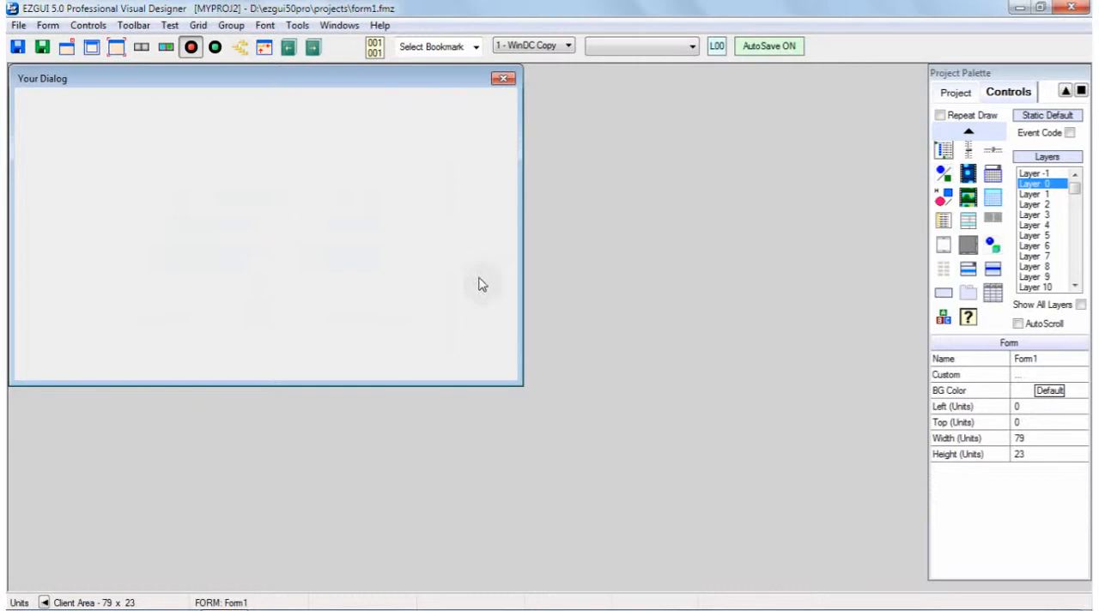
click(993, 295)
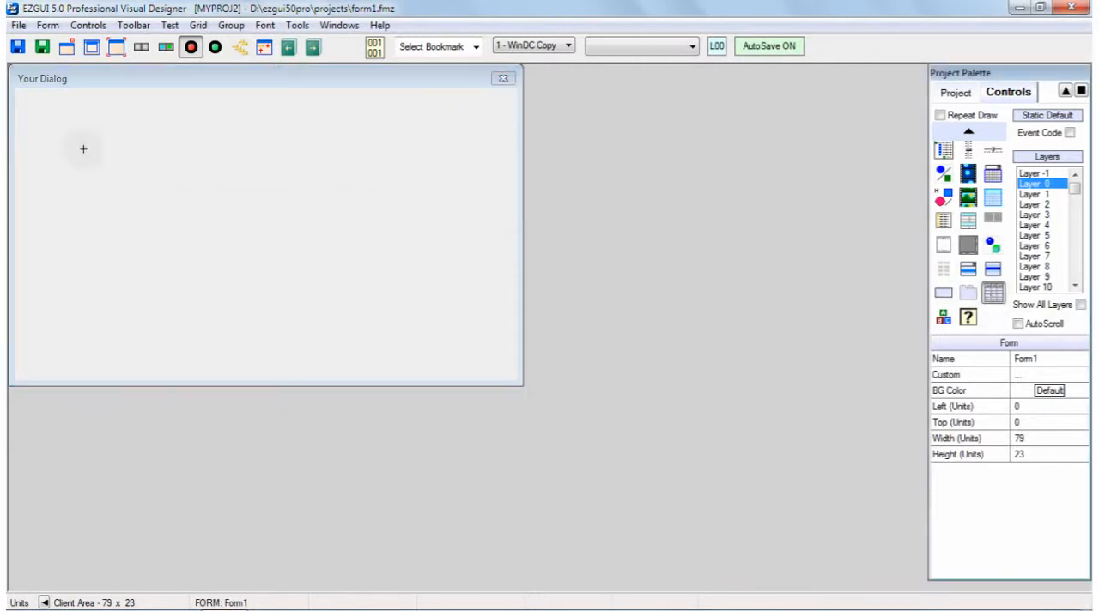
drag(89, 142, 450, 319)
click(258, 217)
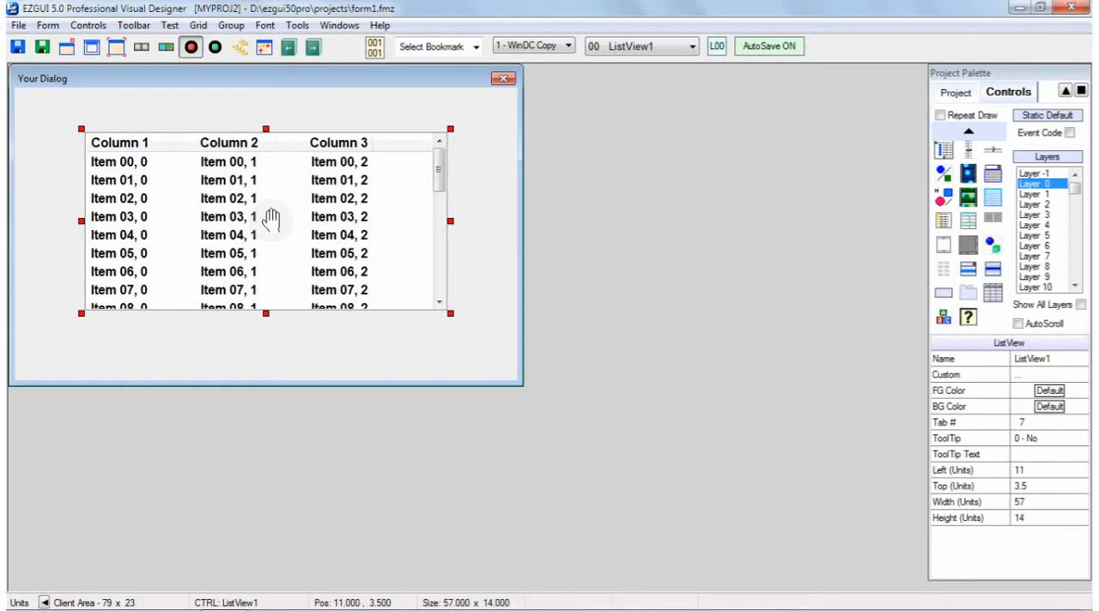
Set ListView1's custom class to ListBar, read the class description, and apply the change
double_click(271, 218)
click(383, 278)
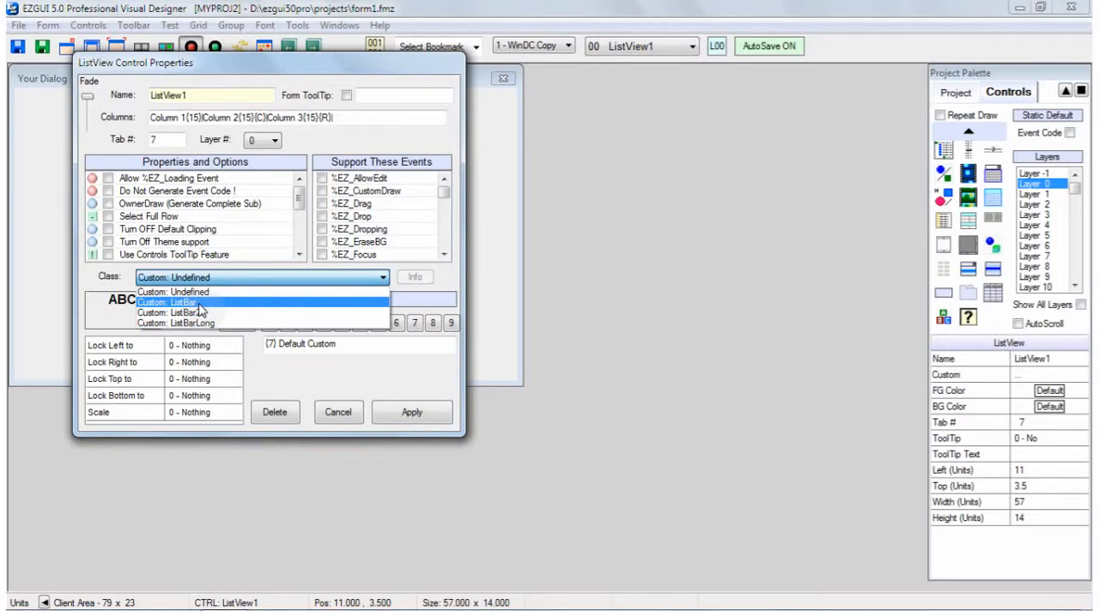
click(199, 306)
click(420, 279)
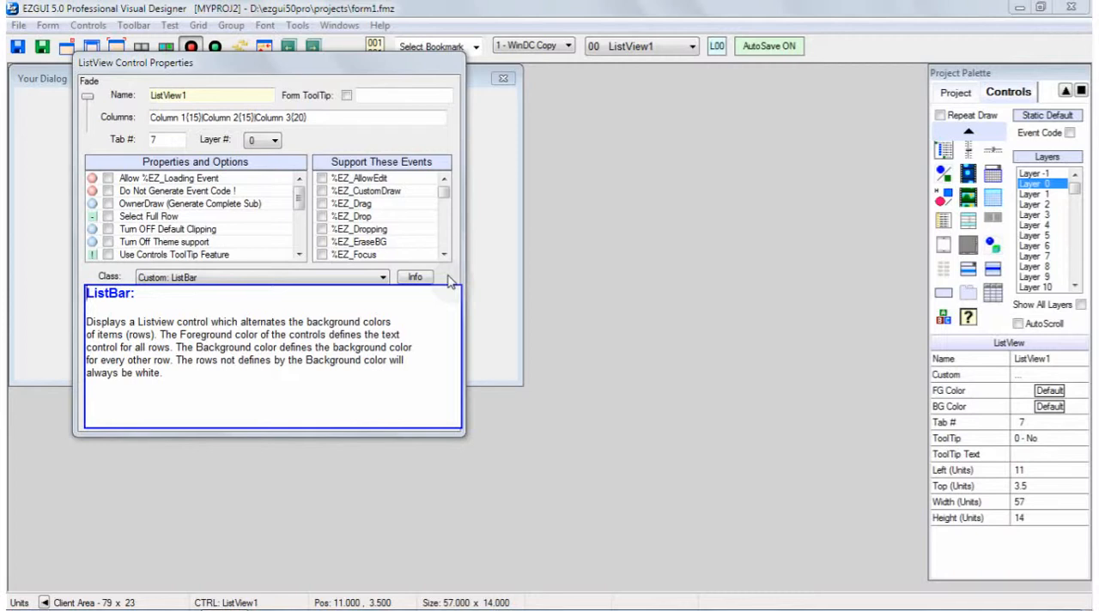
click(360, 322)
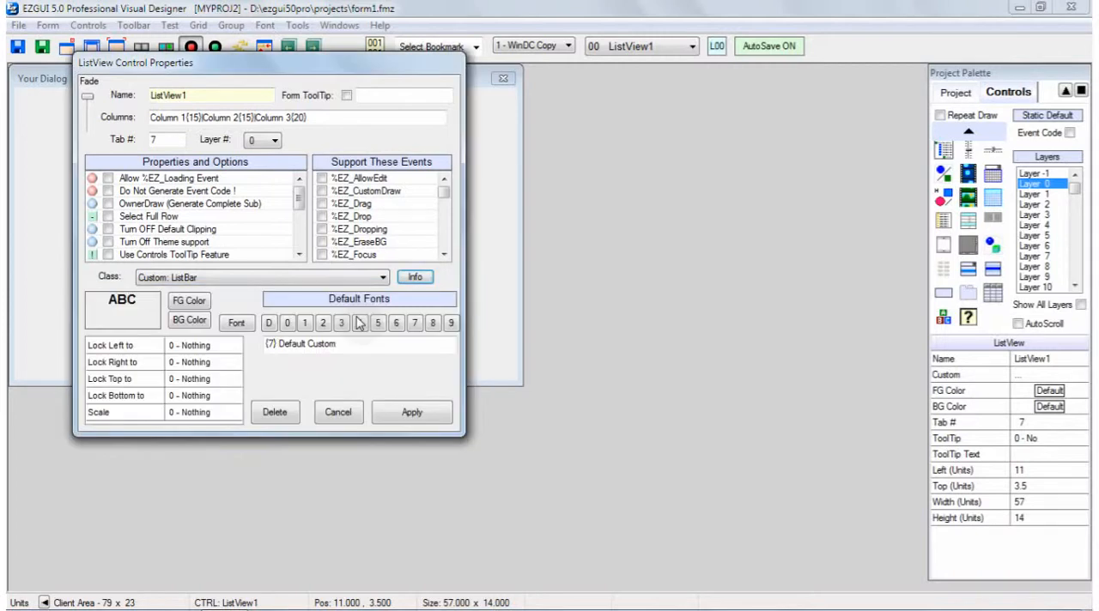
click(360, 323)
click(412, 417)
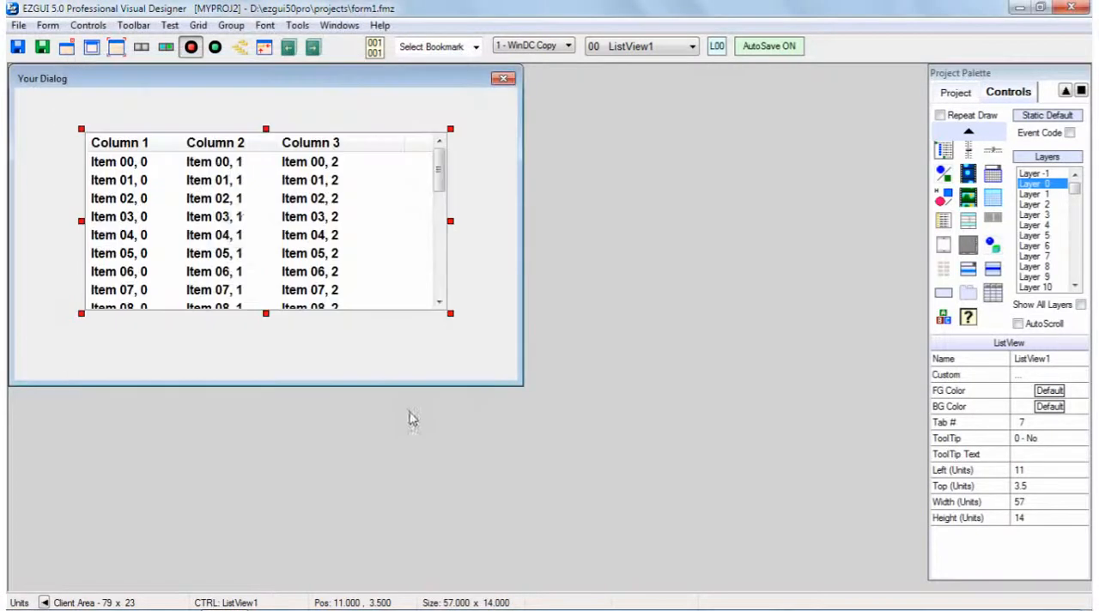
Set ListView1's background color to medium light green and apply it
double_click(244, 223)
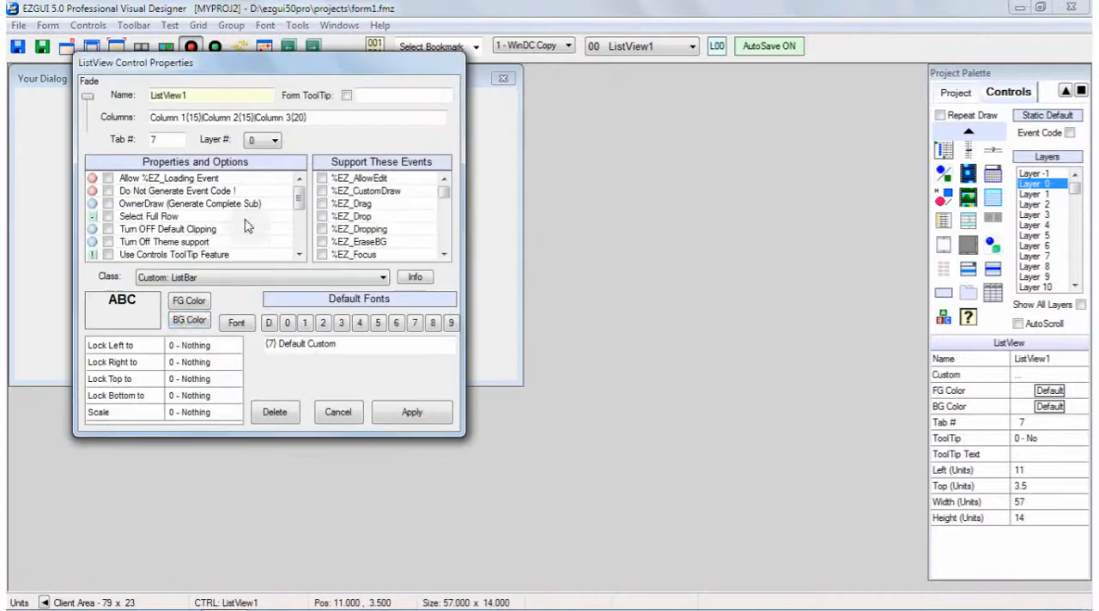
click(187, 325)
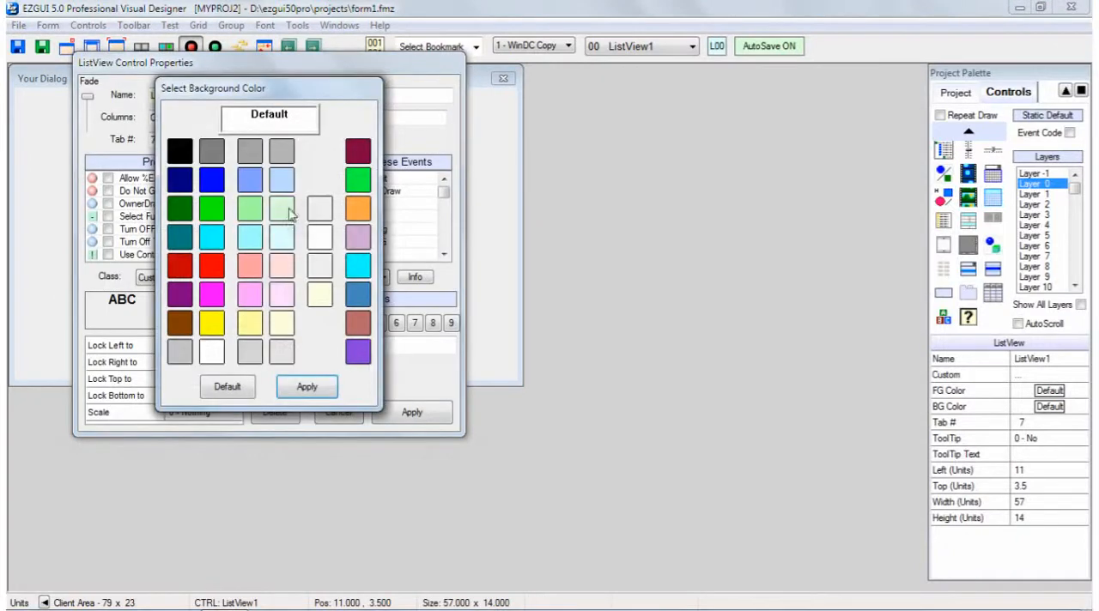
click(250, 209)
click(307, 387)
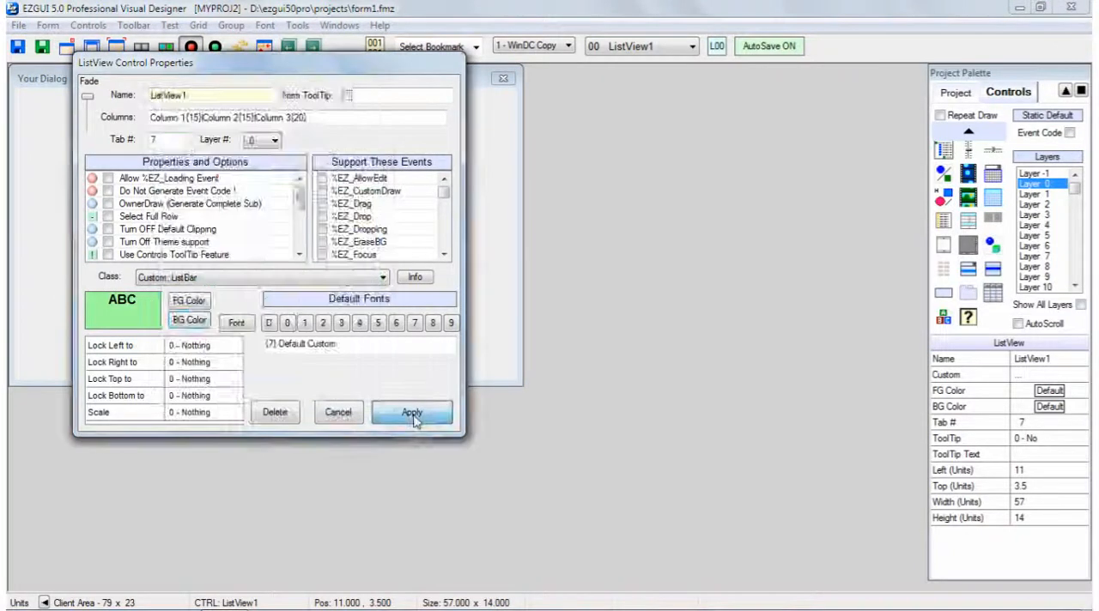
click(412, 413)
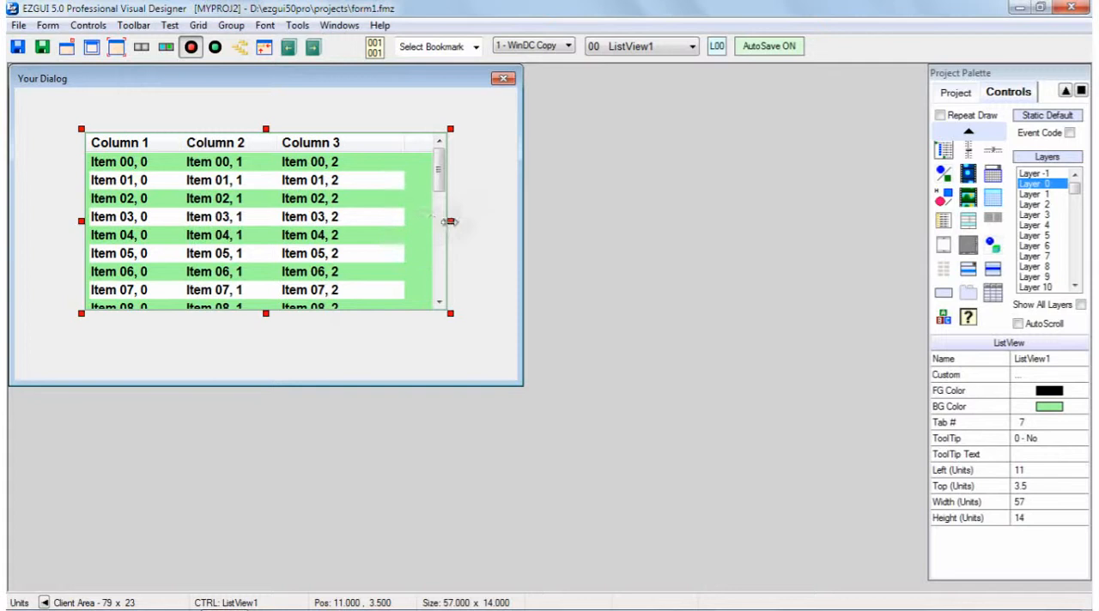
Resize ListView1 to about 48 by 17.75 units and move it to about 18.5 left, 2.75 top
drag(451, 221, 392, 222)
mouse_move(289, 215)
mouse_down()
mouse_move(315, 231)
mouse_move(283, 220)
mouse_up()
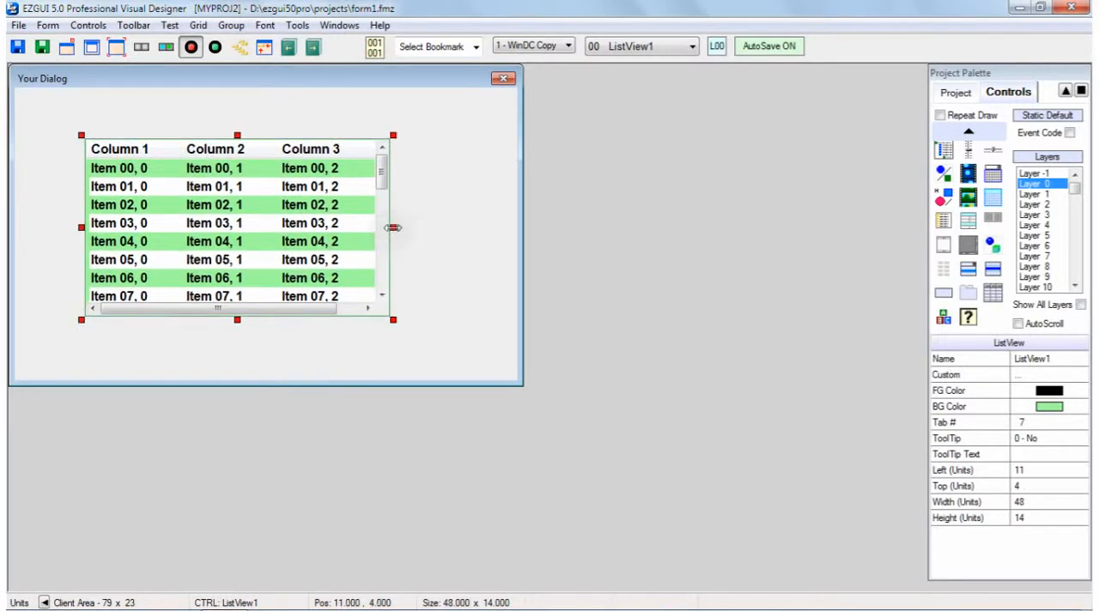
drag(237, 320, 238, 365)
drag(226, 245, 259, 243)
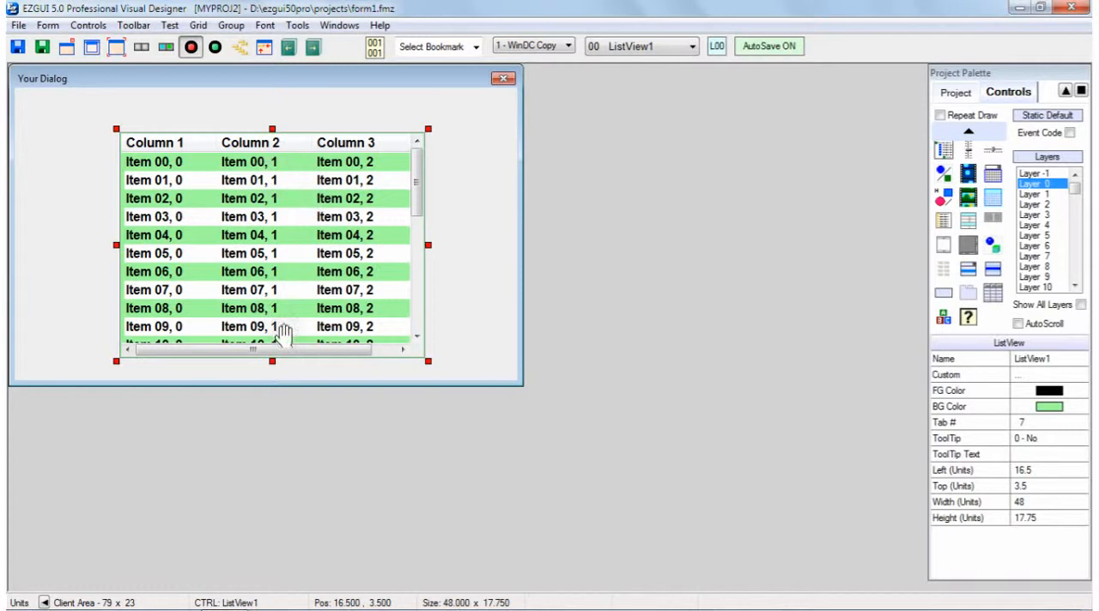
mouse_move(280, 209)
mouse_down()
mouse_move(348, 232)
mouse_move(292, 197)
mouse_up()
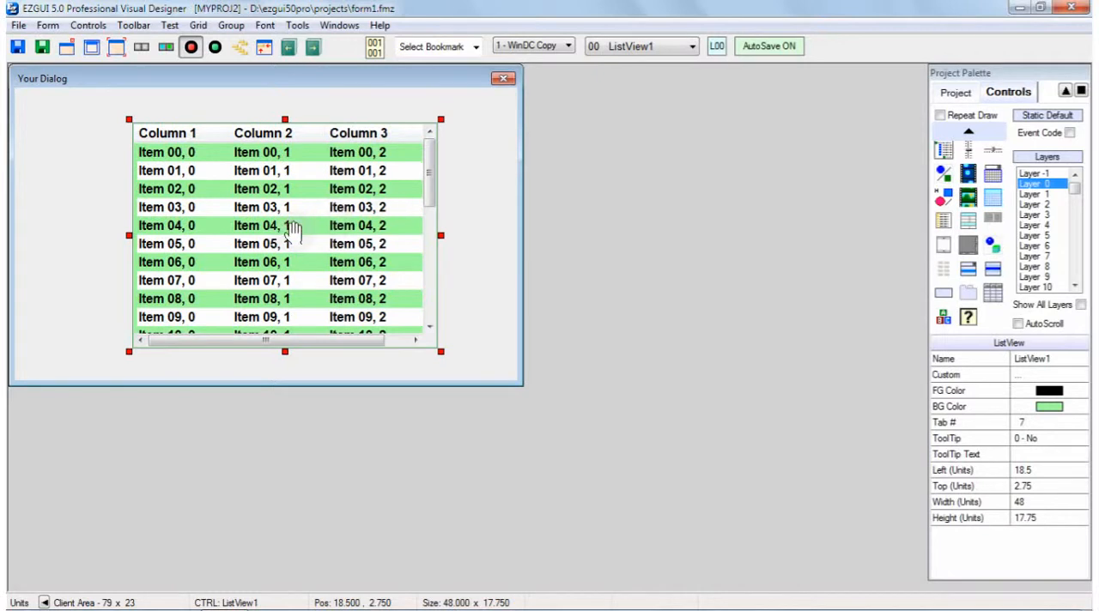
Delete ListView1 from the form
key(Delete)
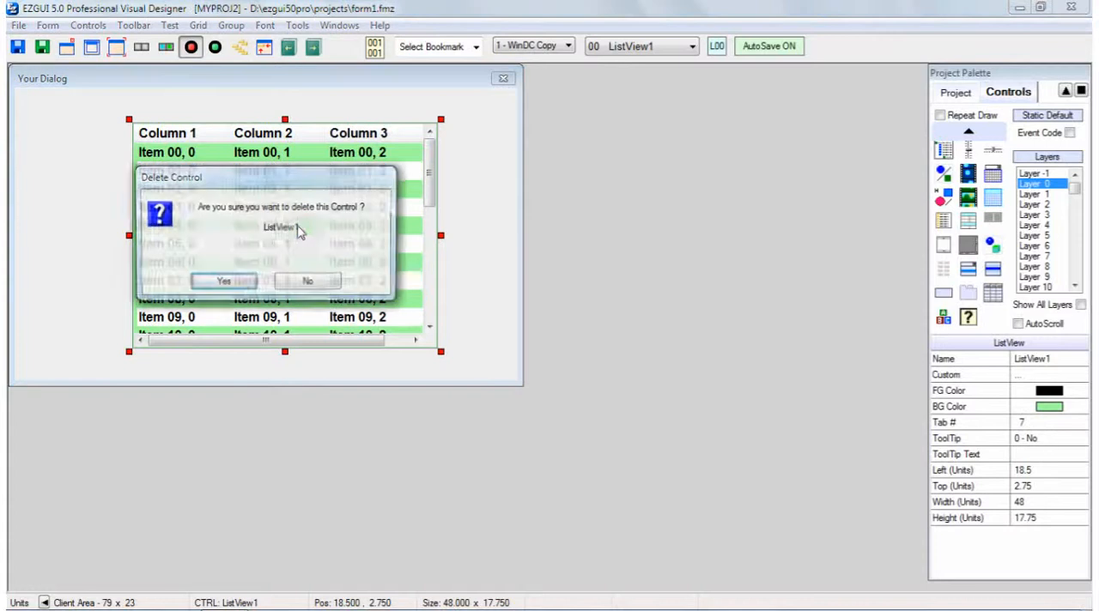
click(227, 283)
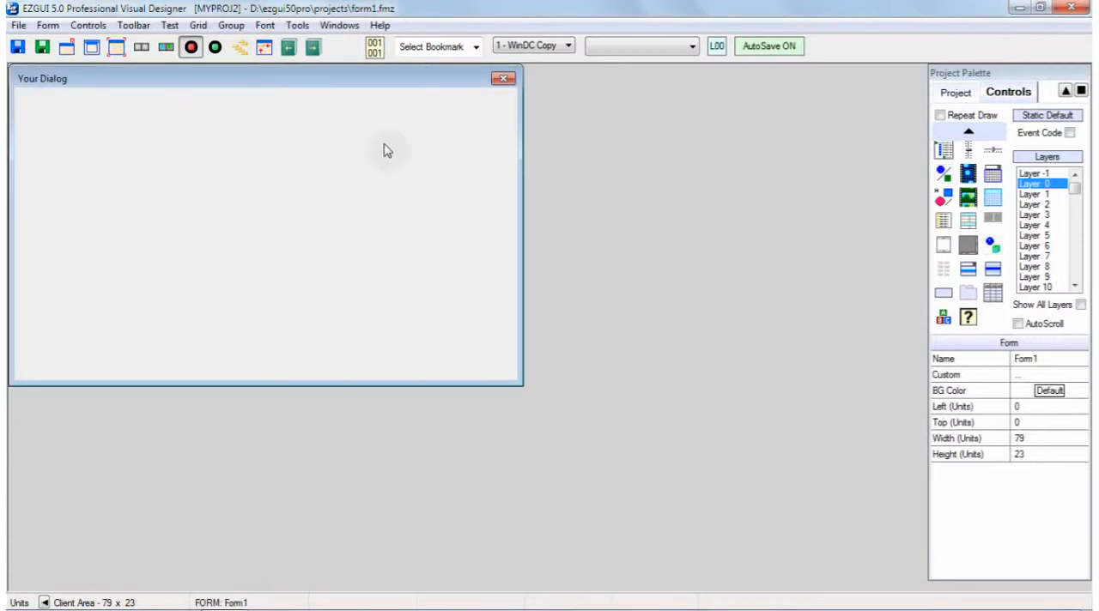